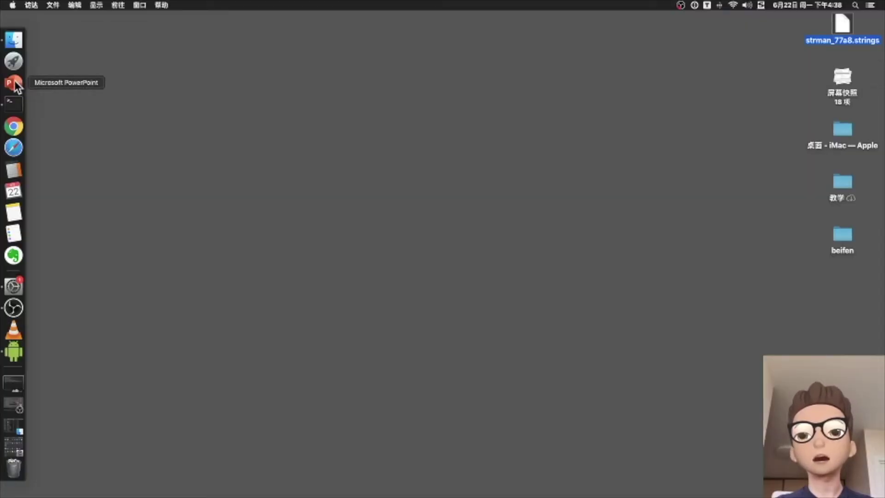
Step: Launch PowerPoint, create blank presentation 演示文稿1, view the Insert ribbon, then close it
{"action": "left_click", "coordinate": [15, 82]}
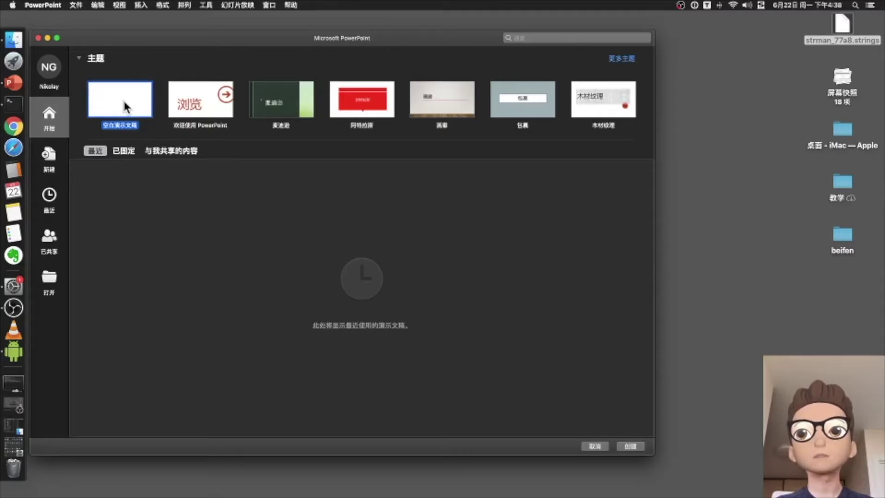
{"action": "double_click", "coordinate": [123, 99]}
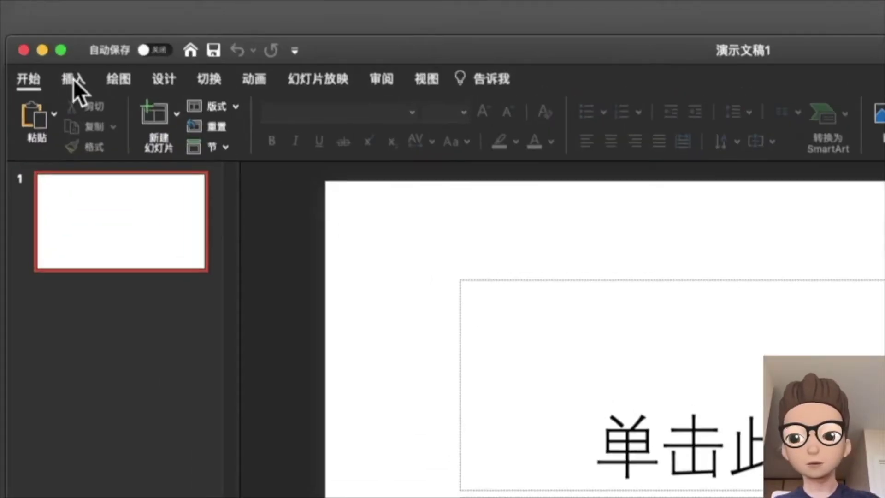
{"action": "left_click", "coordinate": [73, 79]}
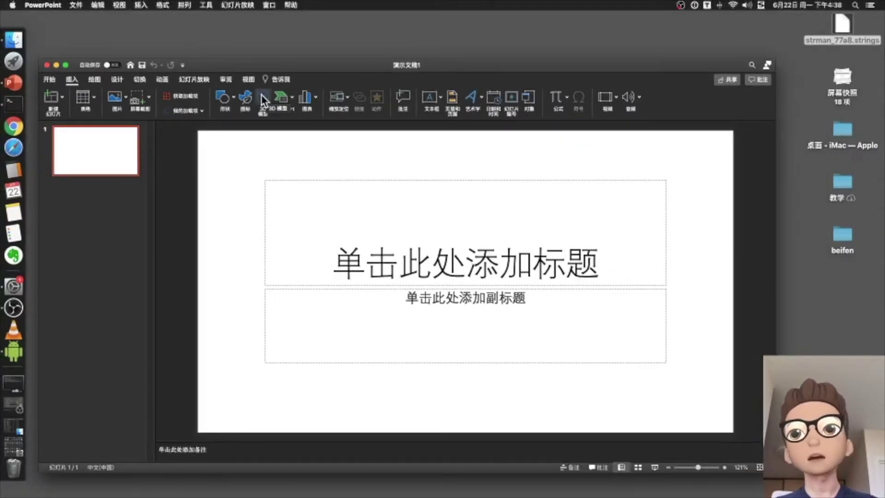
{"action": "left_click", "coordinate": [48, 65]}
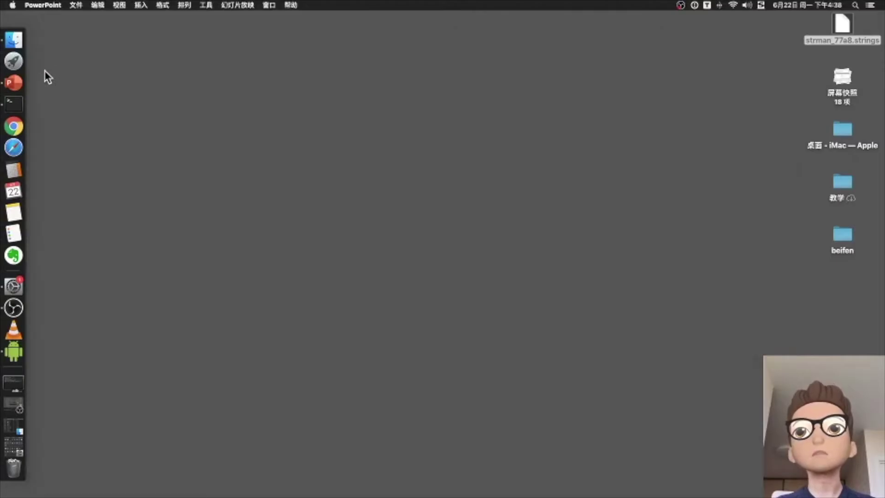
Step: Quit PowerPoint from the Dock and open System Preferences from the Apple menu
{"action": "right_click", "coordinate": [14, 82]}
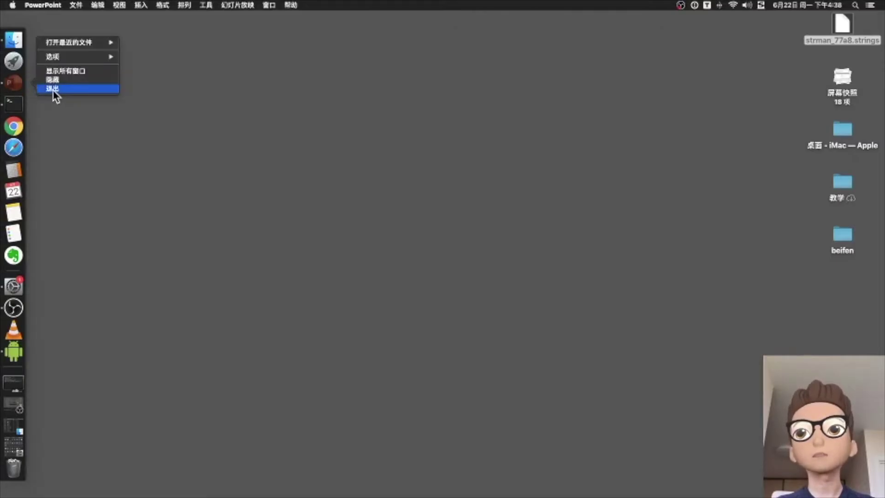
{"action": "left_click", "coordinate": [53, 89]}
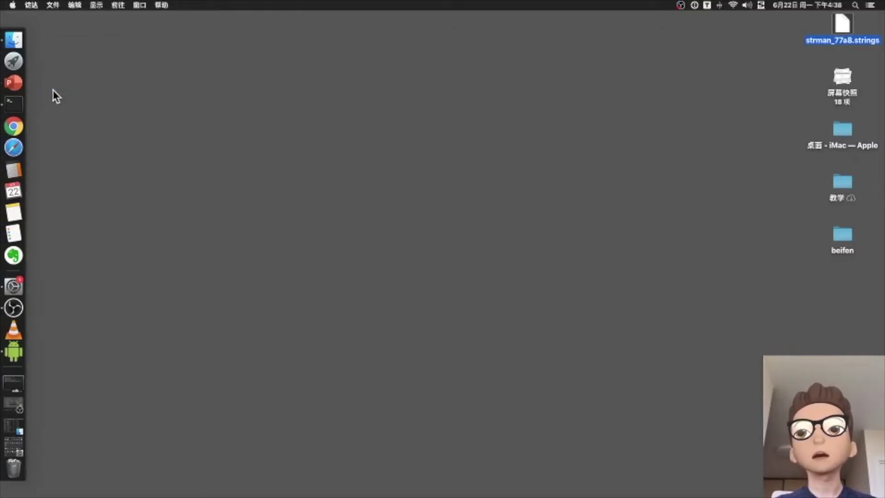
{"action": "left_click", "coordinate": [15, 10]}
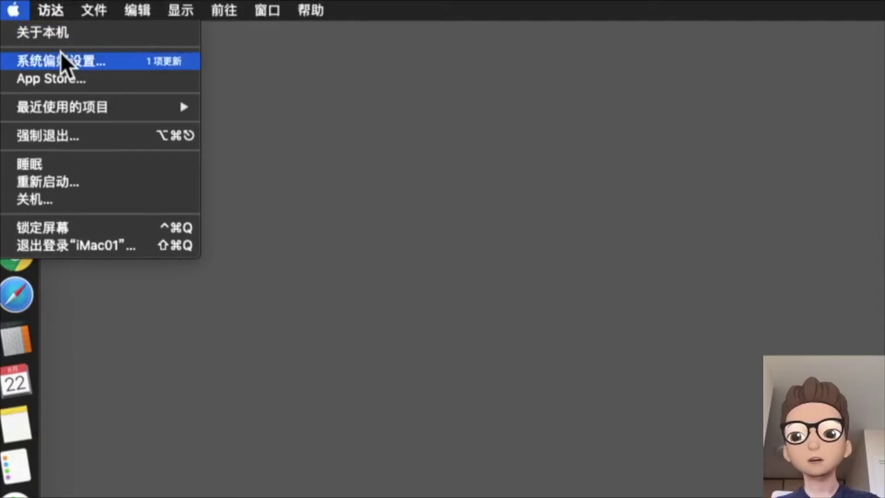
{"action": "left_click", "coordinate": [86, 64]}
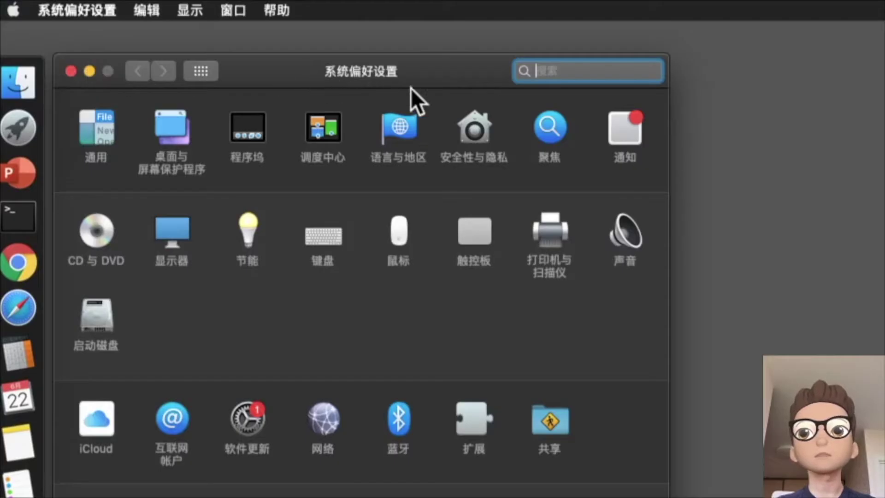
{"action": "left_click_drag", "start_coordinate": [410, 80], "coordinate": [410, 78]}
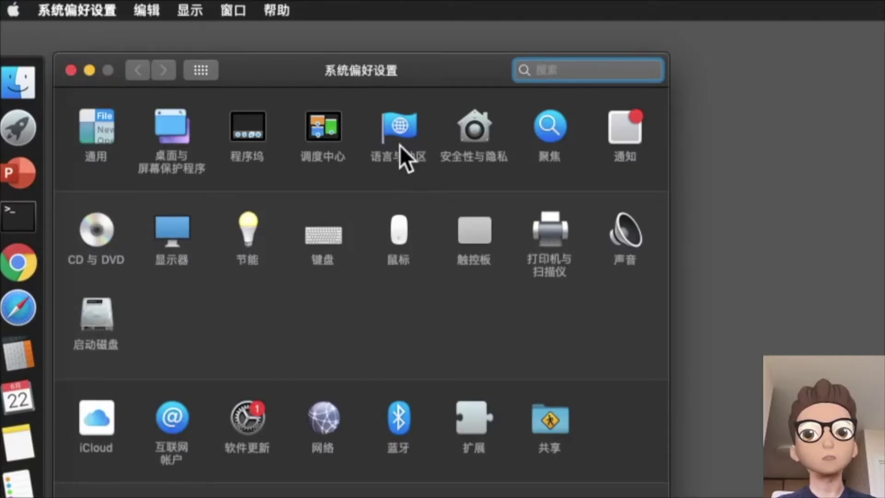
Step: In 语言与地区, change the region to 欧洲 > 俄罗斯, then close System Preferences
{"action": "left_click", "coordinate": [400, 128]}
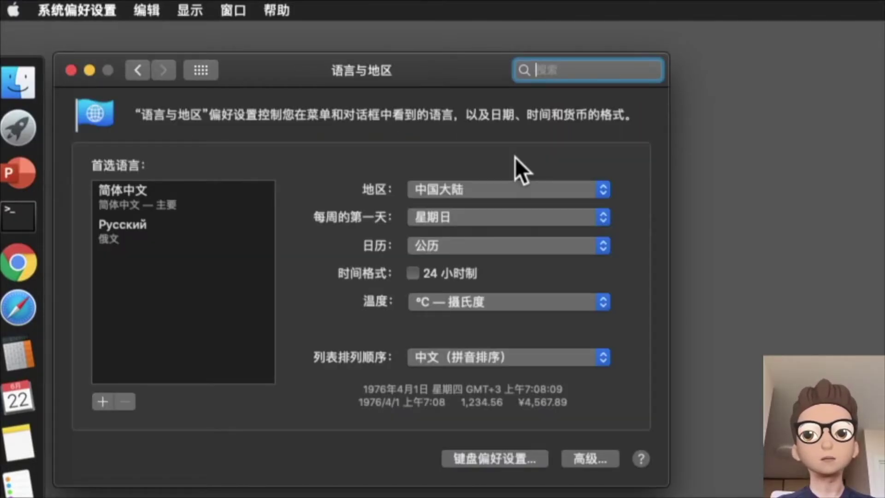
{"action": "left_click", "coordinate": [539, 192]}
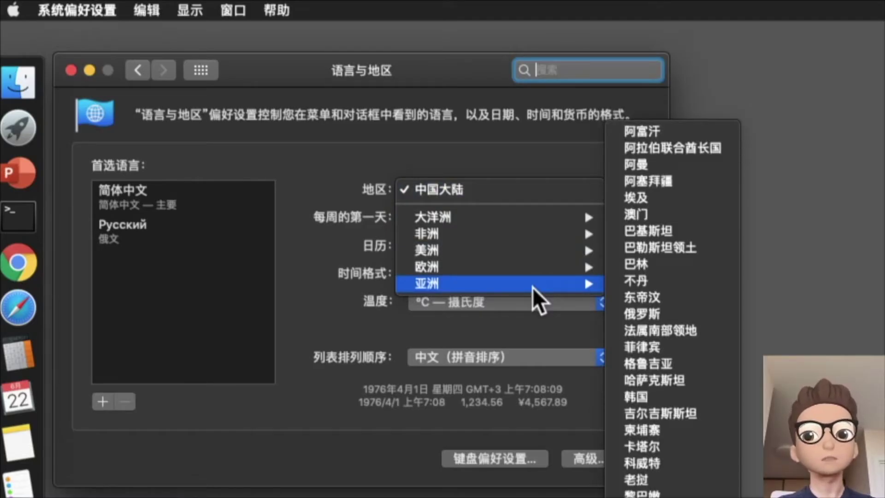
{"action": "mouse_move", "coordinate": [477, 266]}
{"action": "left_click", "coordinate": [655, 281]}
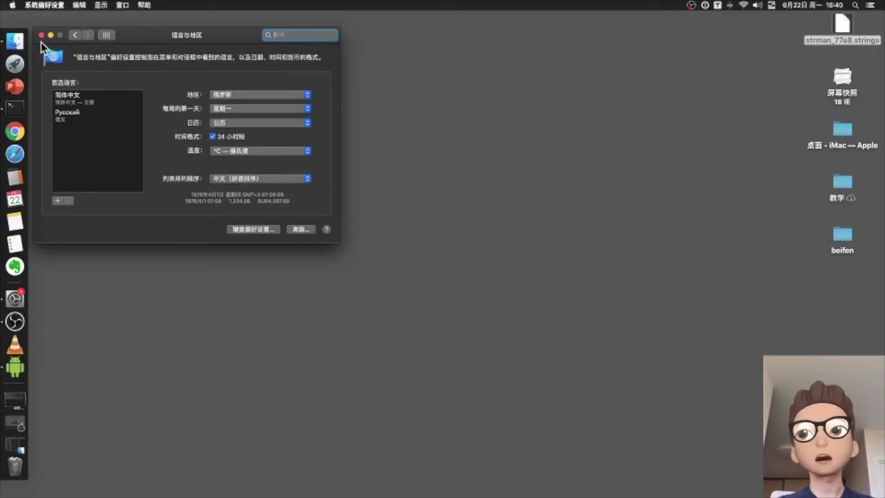
{"action": "left_click", "coordinate": [41, 36]}
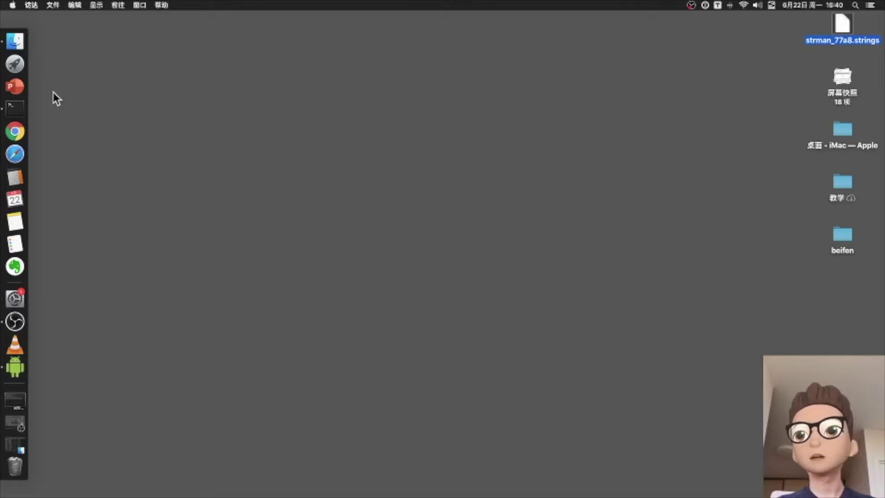
Step: Start a new blank presentation and open the 联机 3D 模型 gallery from Insert > 3D Models
{"action": "left_click", "coordinate": [16, 87]}
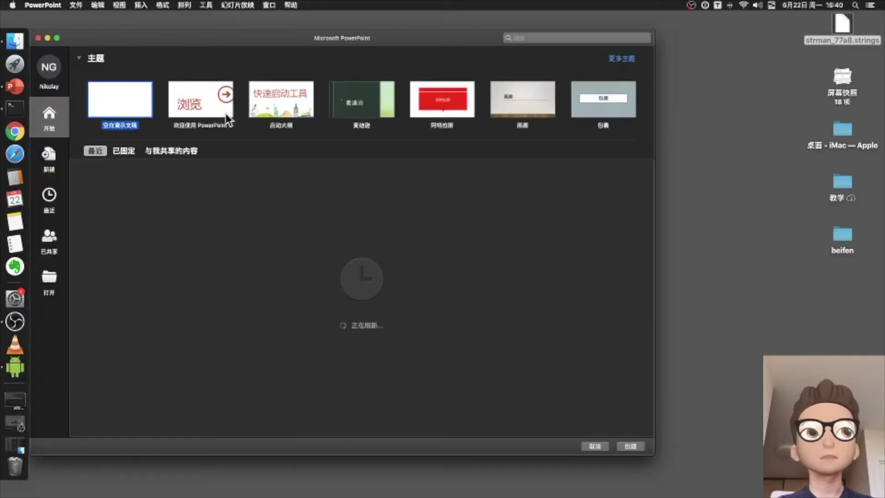
{"action": "double_click", "coordinate": [121, 106]}
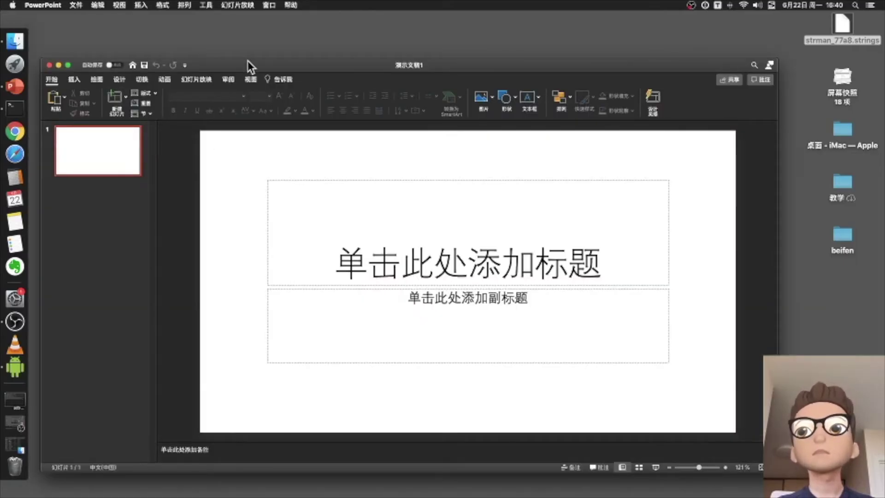
{"action": "left_click_drag", "start_coordinate": [247, 60], "coordinate": [231, 40]}
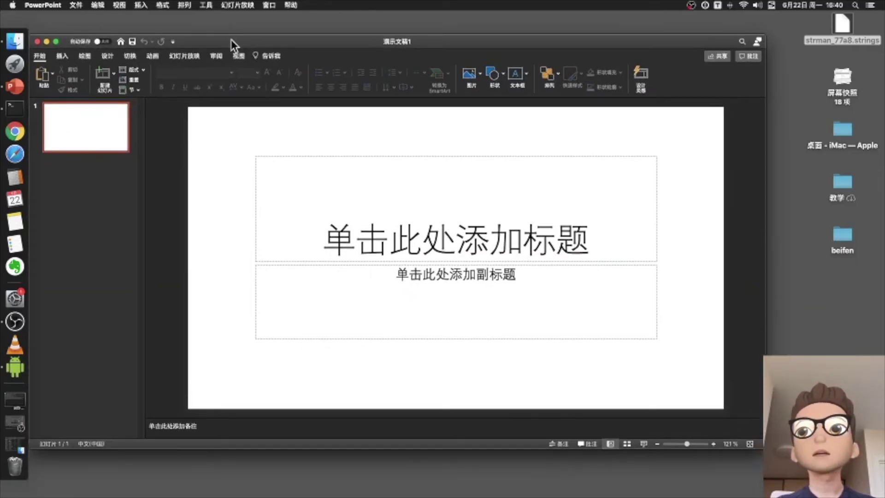
{"action": "left_click", "coordinate": [62, 56]}
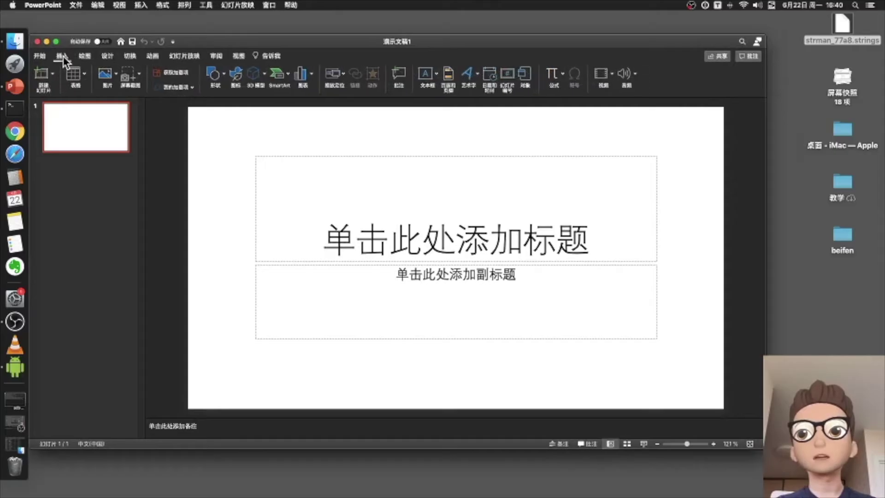
{"action": "left_click", "coordinate": [264, 74]}
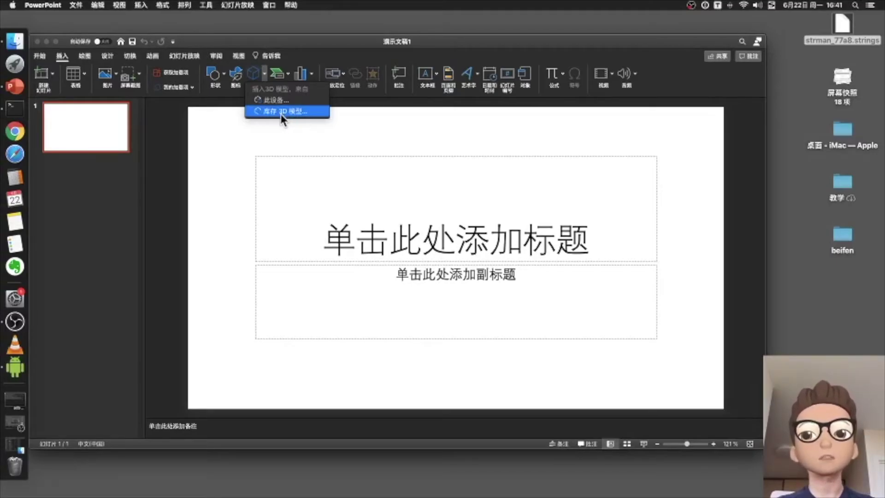
{"action": "left_click", "coordinate": [278, 113]}
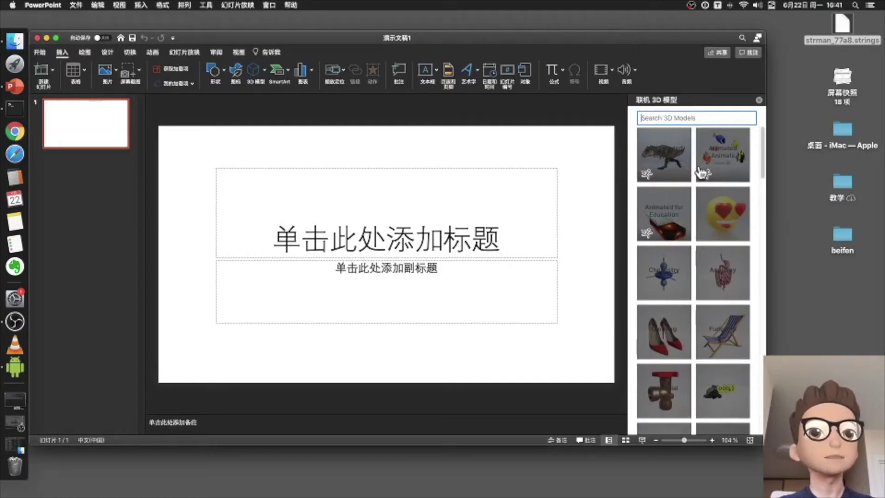
Step: Try the Animated Models category, which requires sign-in, then close the panel and presentation window
{"action": "left_click", "coordinate": [668, 168]}
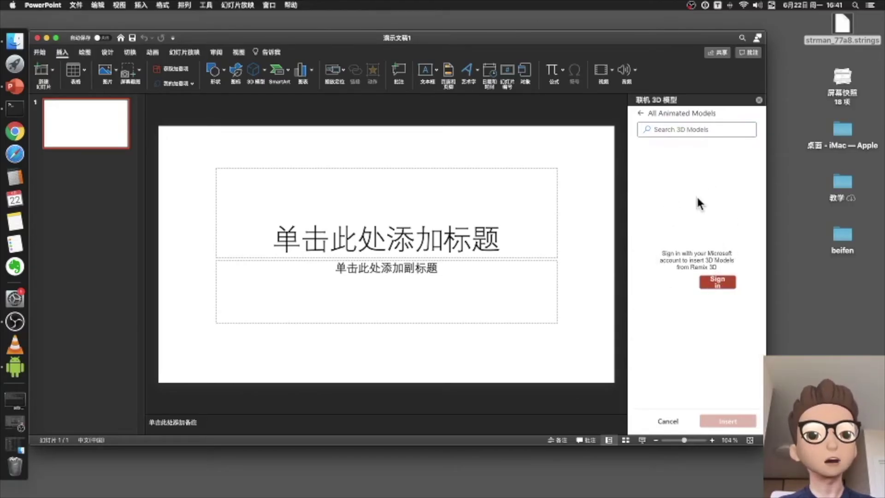
{"action": "left_click", "coordinate": [759, 101]}
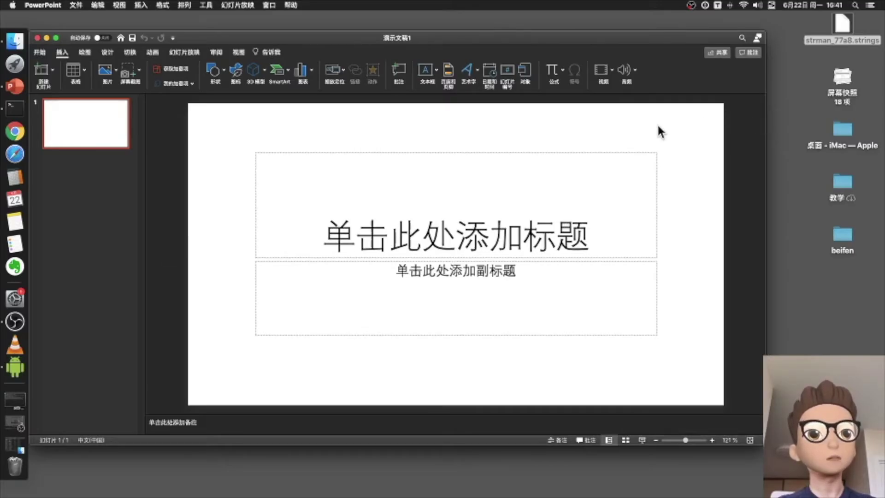
{"action": "left_click", "coordinate": [38, 39]}
Step: Quit PowerPoint and open a Finder window on the Applications folder
{"action": "right_click", "coordinate": [18, 87]}
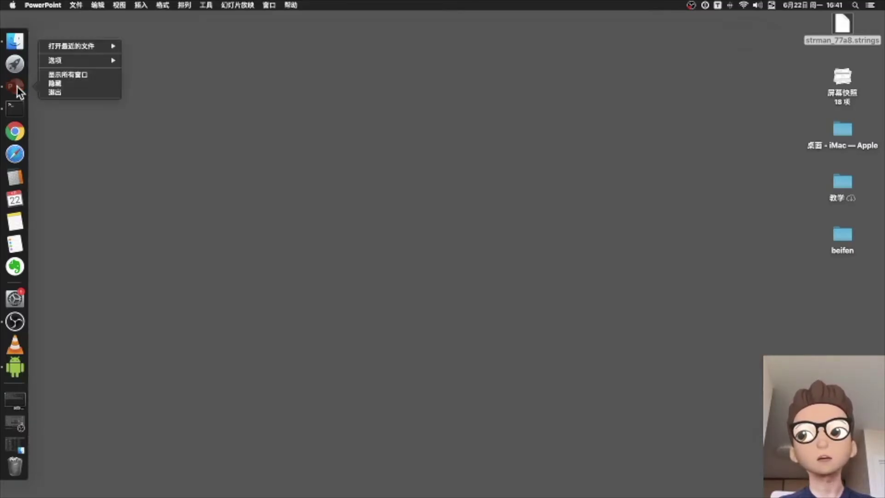
{"action": "left_click", "coordinate": [63, 93]}
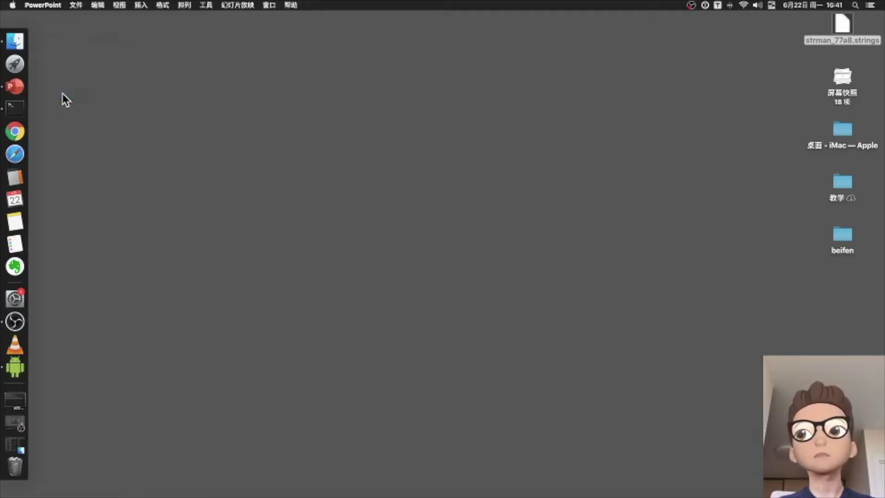
{"action": "left_click", "coordinate": [13, 43]}
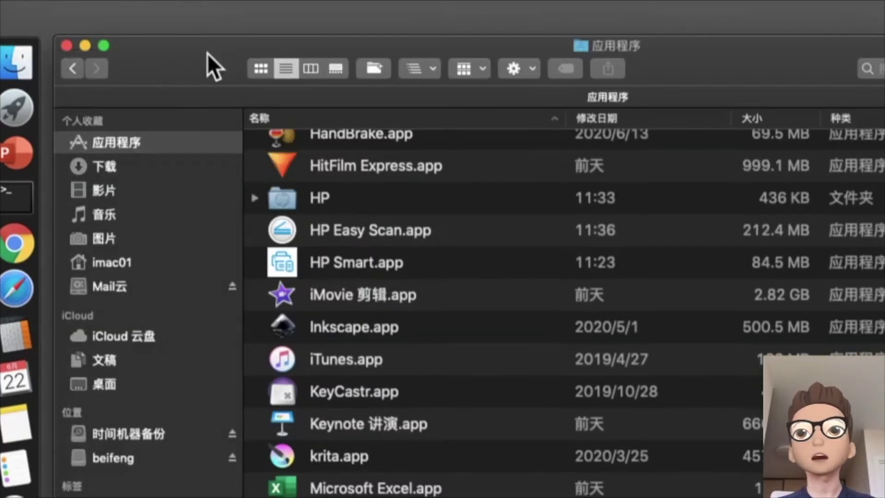
{"action": "left_click_drag", "start_coordinate": [210, 58], "coordinate": [196, 51]}
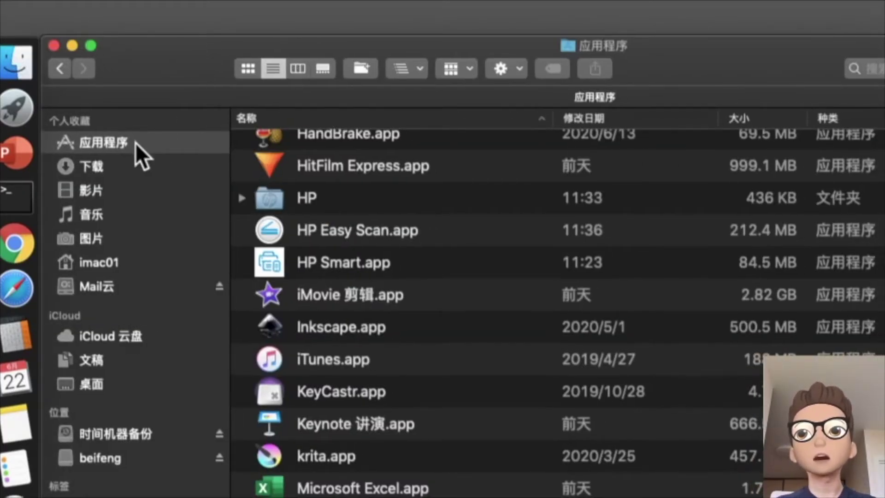
Step: Scroll through Applications and select Microsoft PowerPoint.app, then Microsoft Excel.app
{"action": "scroll", "coordinate": [424, 202], "scroll_direction": "down", "scroll_amount": 1}
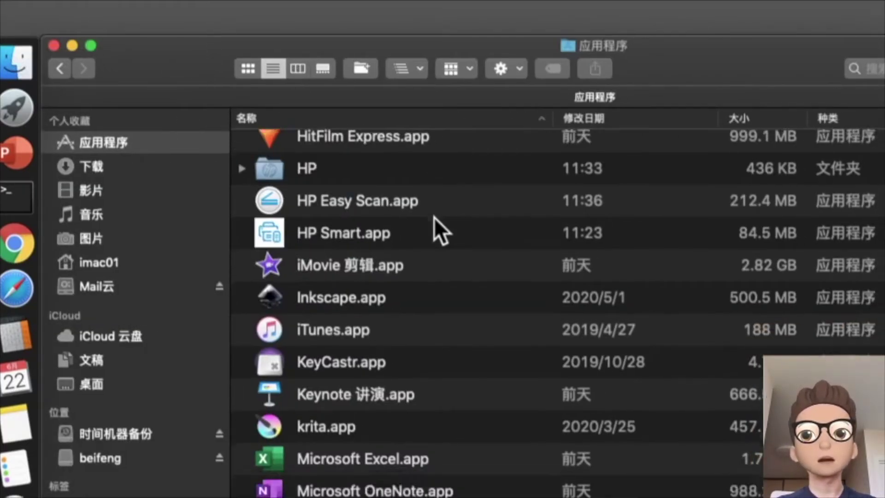
{"action": "scroll", "coordinate": [434, 218], "scroll_direction": "down", "scroll_amount": 8}
{"action": "left_click", "coordinate": [408, 304]}
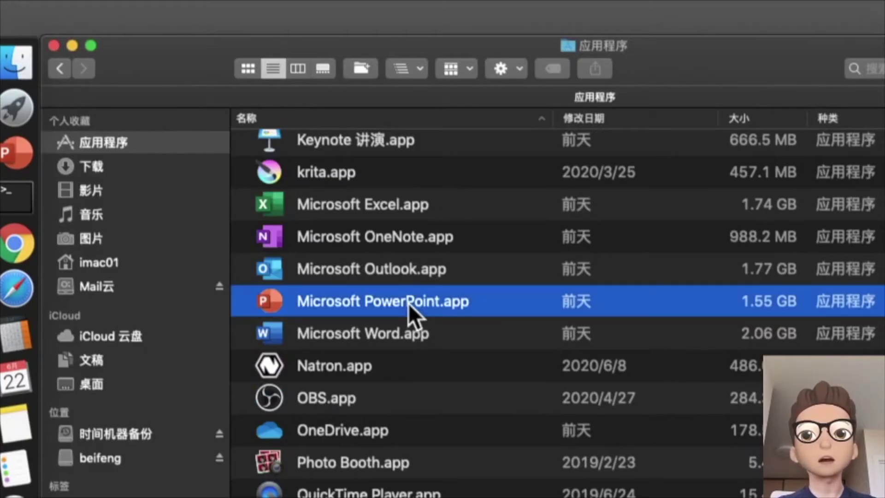
{"action": "scroll", "coordinate": [516, 275], "scroll_direction": "up", "scroll_amount": 8}
{"action": "scroll", "coordinate": [516, 275], "scroll_direction": "down", "scroll_amount": 4}
{"action": "scroll", "coordinate": [516, 275], "scroll_direction": "down", "scroll_amount": 4}
{"action": "left_click", "coordinate": [477, 206]}
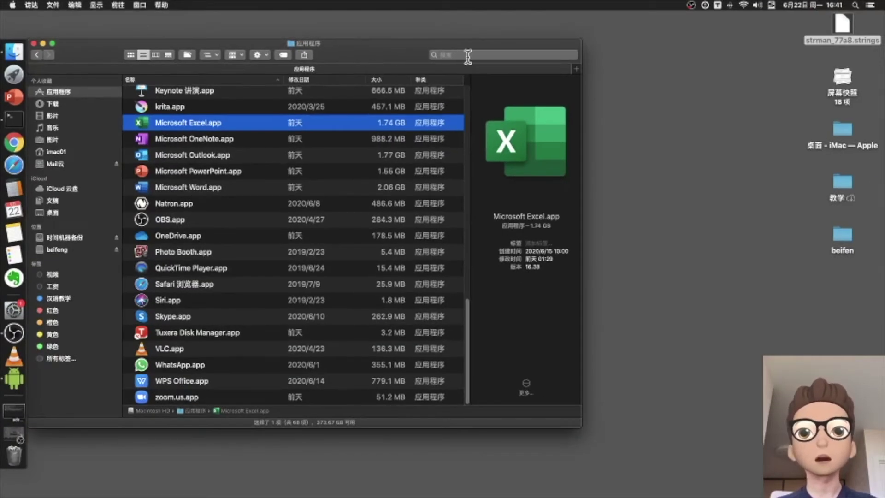
{"action": "left_click", "coordinate": [467, 56]}
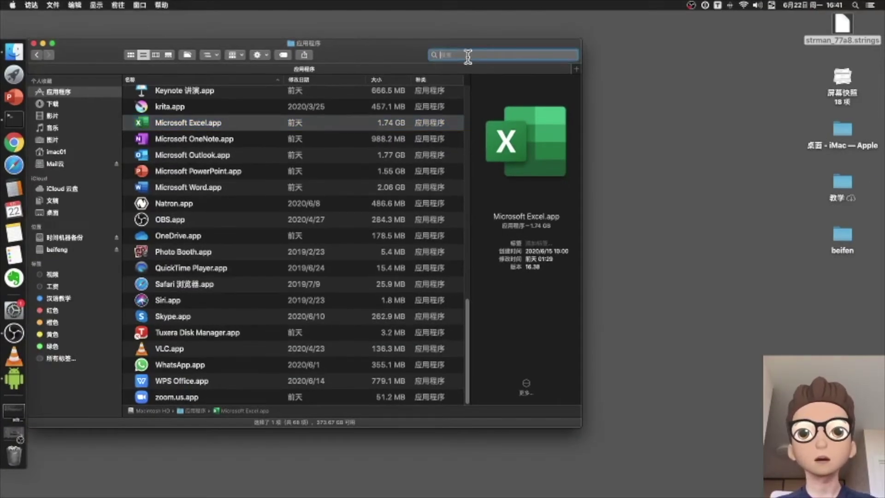
Step: Search Applications for "po" and show Microsoft PowerPoint.app's package contents (显示包内容)
{"action": "type", "text": "a"}
{"action": "key", "text": "BackSpace"}
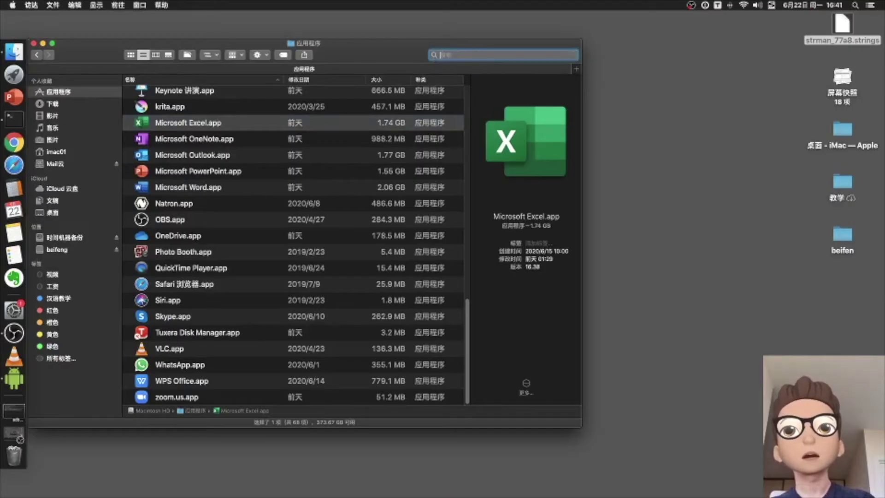
{"action": "key", "text": "Caps_Lock"}
{"action": "type", "text": "a"}
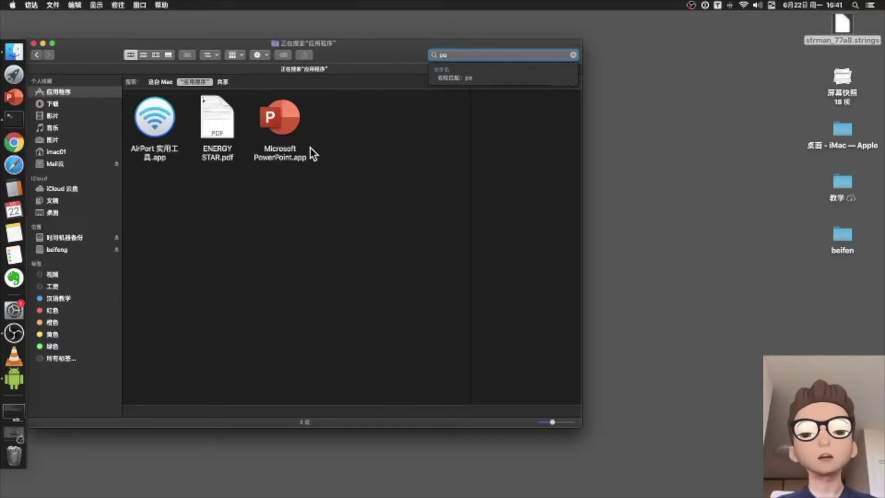
{"action": "left_click", "coordinate": [289, 129]}
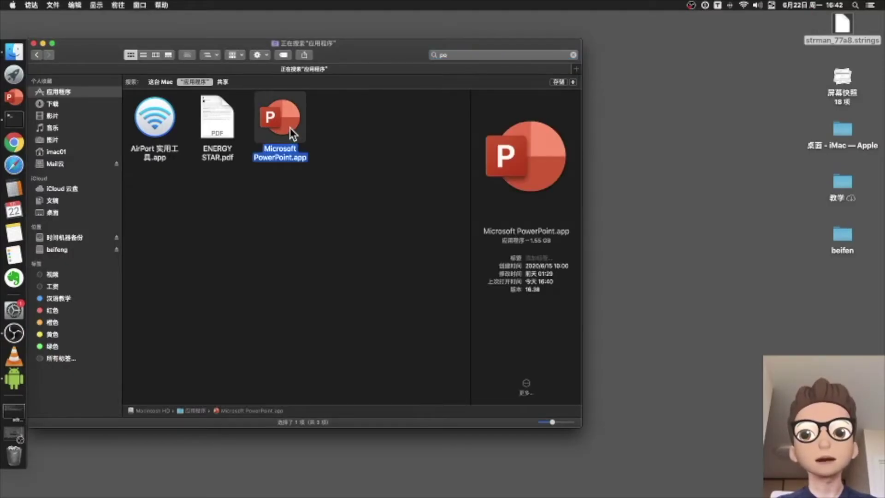
{"action": "right_click", "coordinate": [290, 128]}
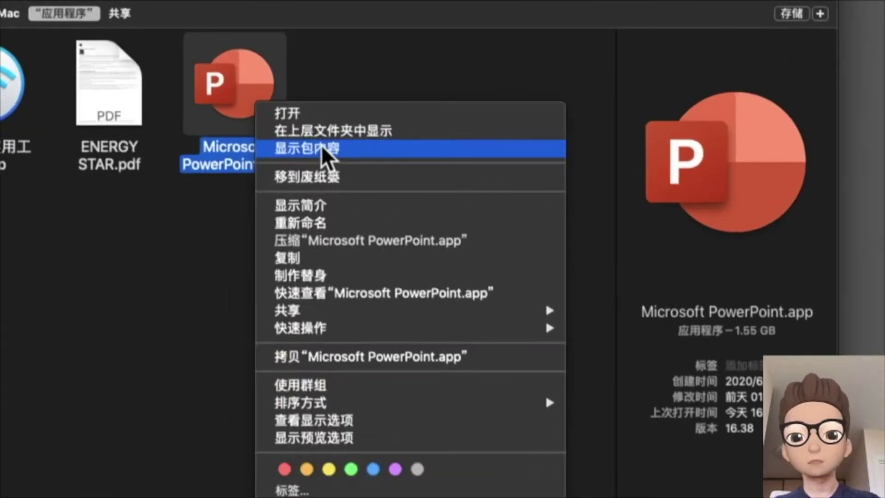
{"action": "left_click", "coordinate": [335, 150]}
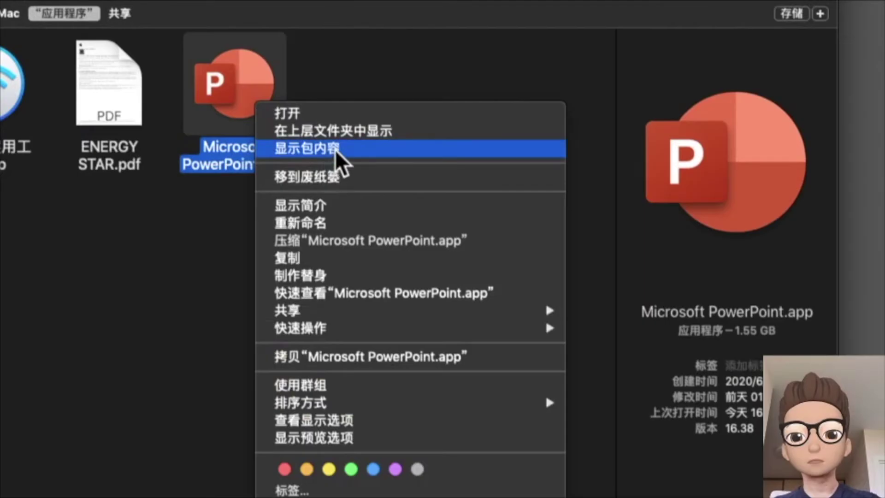
{"action": "left_click", "coordinate": [336, 149]}
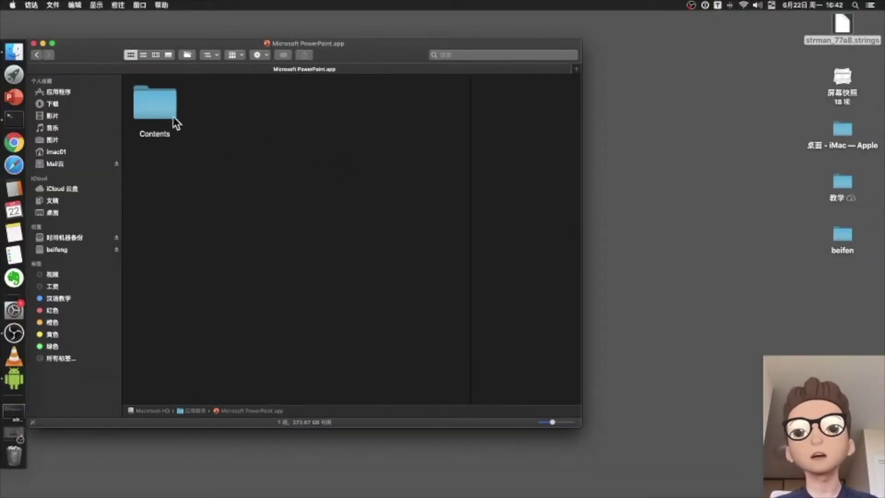
Step: Open the Contents folder, then the Resources folder inside the PowerPoint package
{"action": "left_click", "coordinate": [173, 120]}
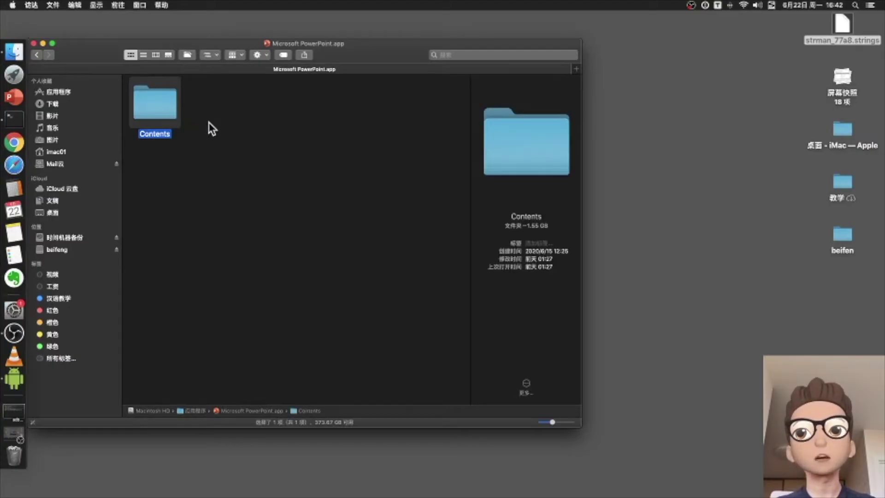
{"action": "double_click", "coordinate": [162, 107]}
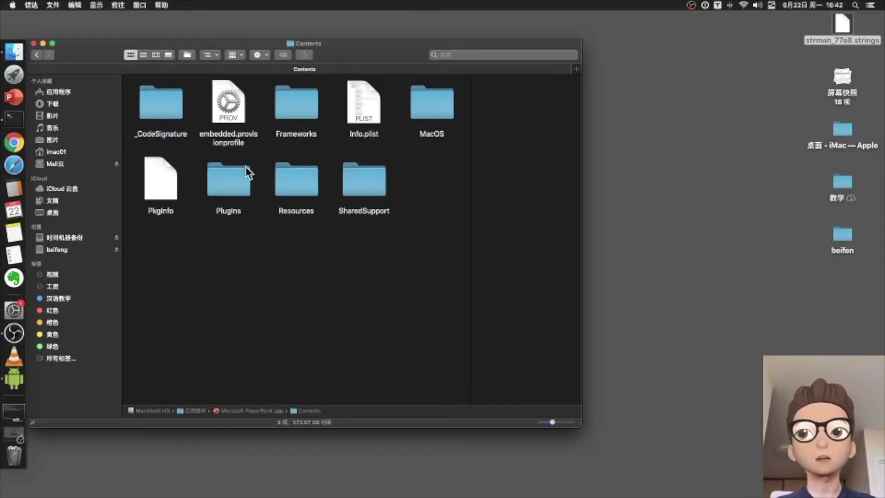
{"action": "left_click", "coordinate": [301, 187]}
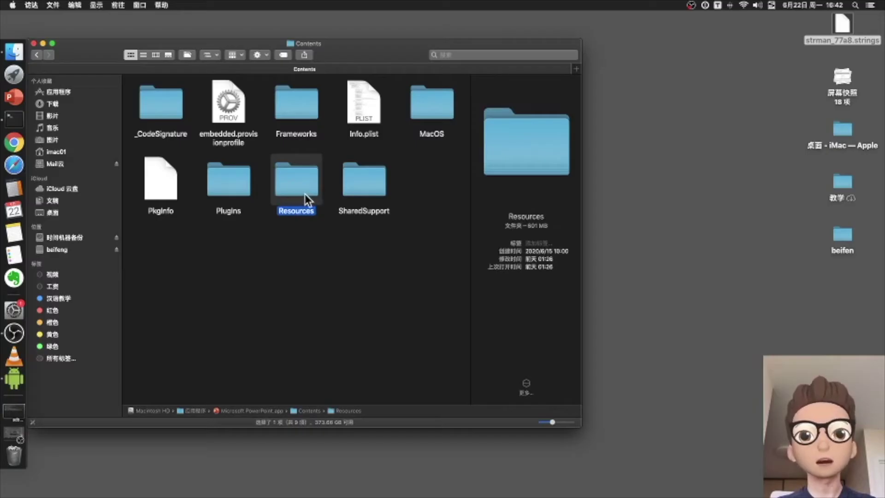
{"action": "double_click", "coordinate": [300, 192]}
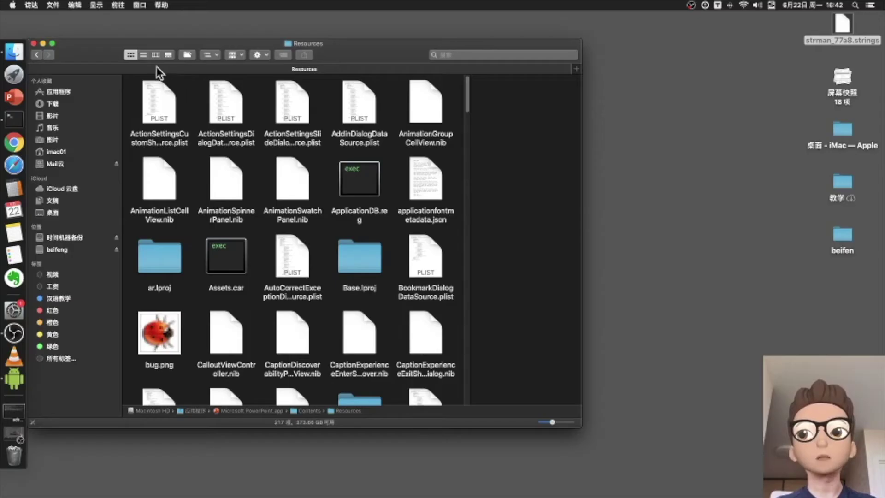
Step: Switch Resources to list view sorted by name and open the zh_CN.lproj folder
{"action": "left_click", "coordinate": [144, 55]}
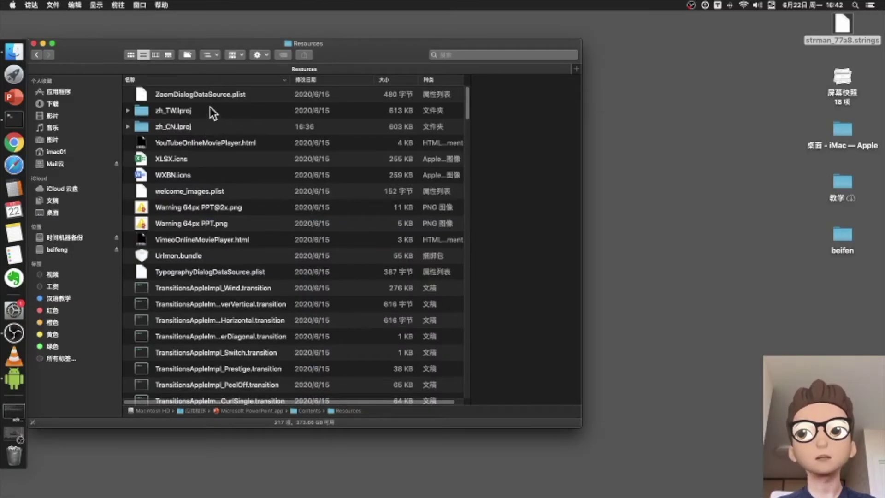
{"action": "left_click", "coordinate": [203, 81]}
{"action": "left_click", "coordinate": [212, 79]}
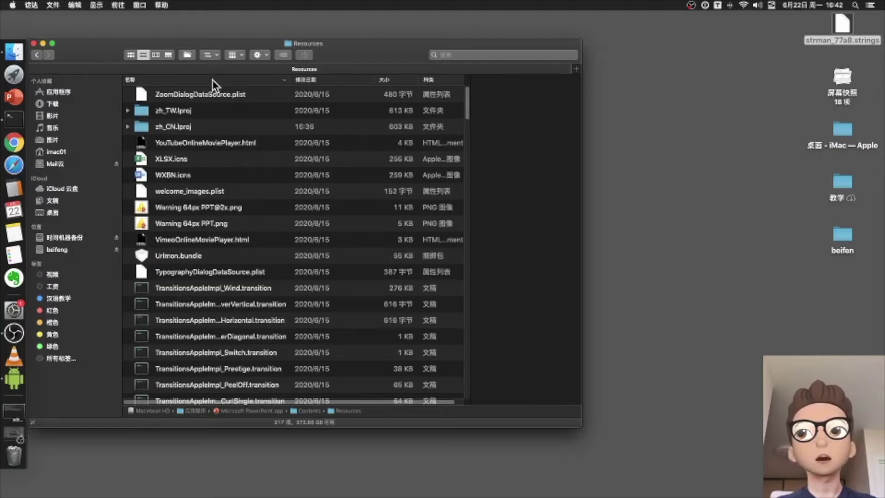
{"action": "left_click", "coordinate": [201, 130]}
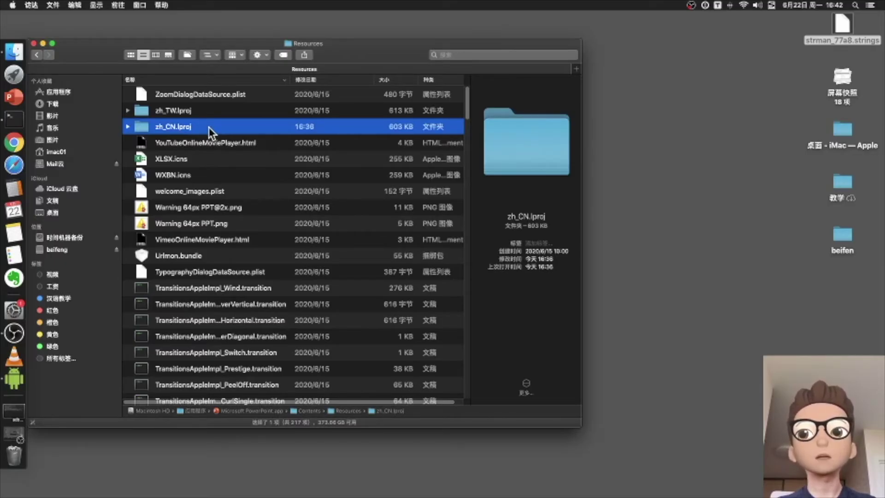
{"action": "double_click", "coordinate": [209, 127]}
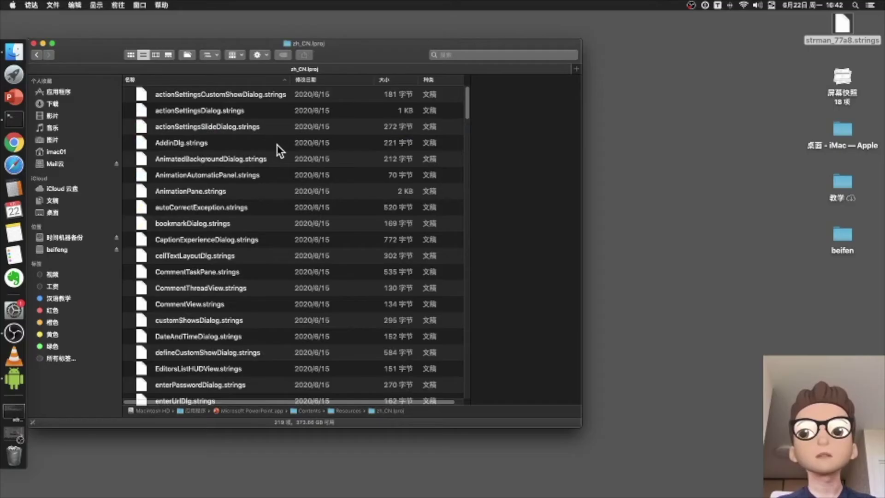
{"action": "scroll", "coordinate": [264, 197], "scroll_direction": "down", "scroll_amount": 3}
{"action": "scroll", "coordinate": [264, 195], "scroll_direction": "up", "scroll_amount": 3}
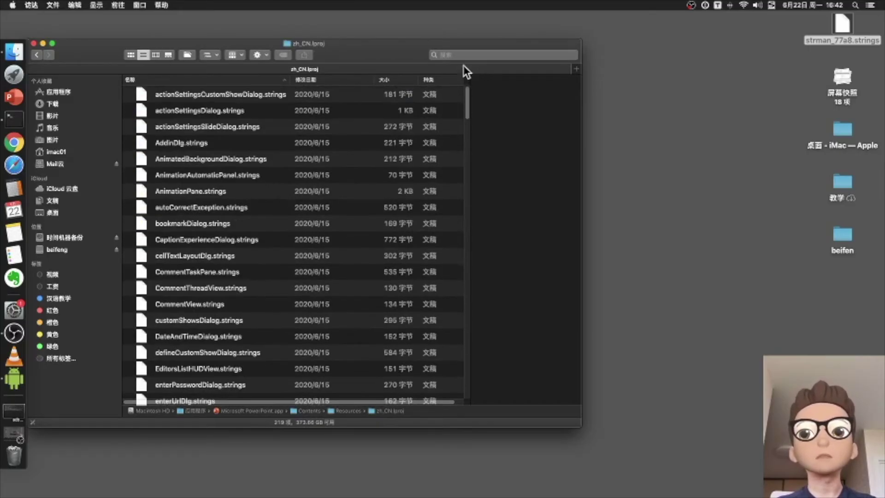
{"action": "left_click", "coordinate": [455, 54]}
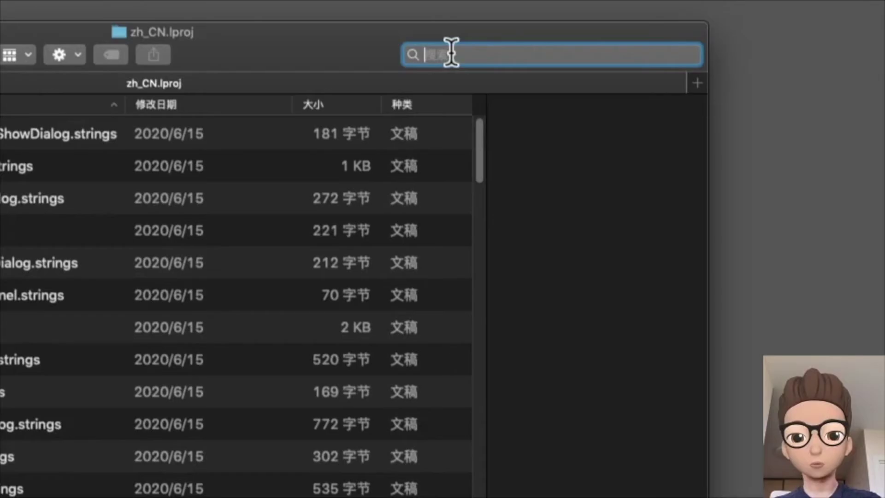
Step: Search for strman_77a8.strings, limit the scope to zh_CN.lproj, and select the file
{"action": "type", "text": "strman_77a8.strings"}
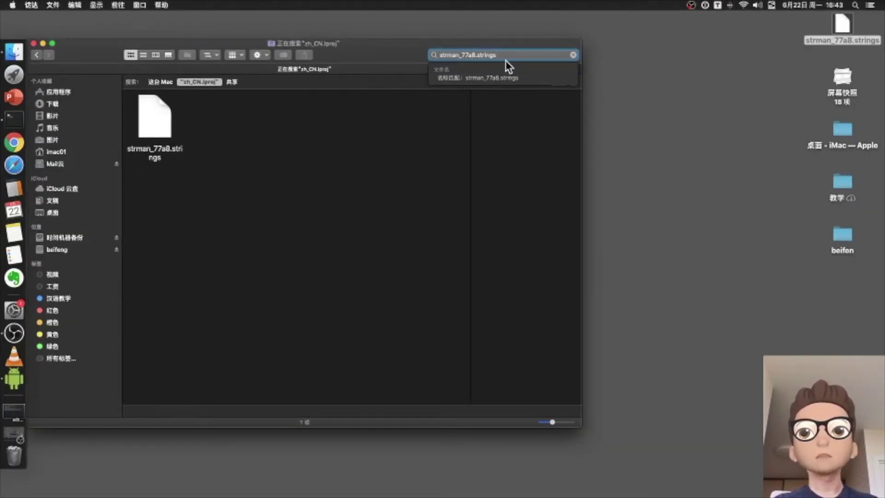
{"action": "left_click", "coordinate": [264, 141]}
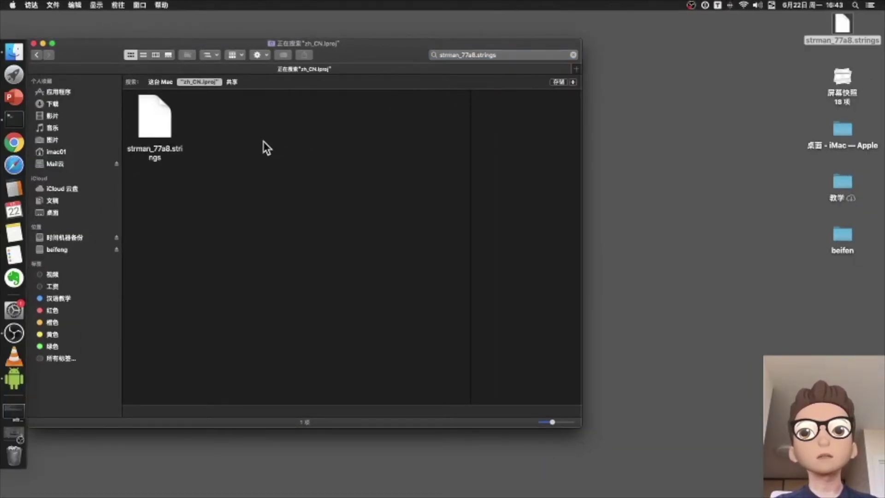
{"action": "left_click", "coordinate": [162, 127]}
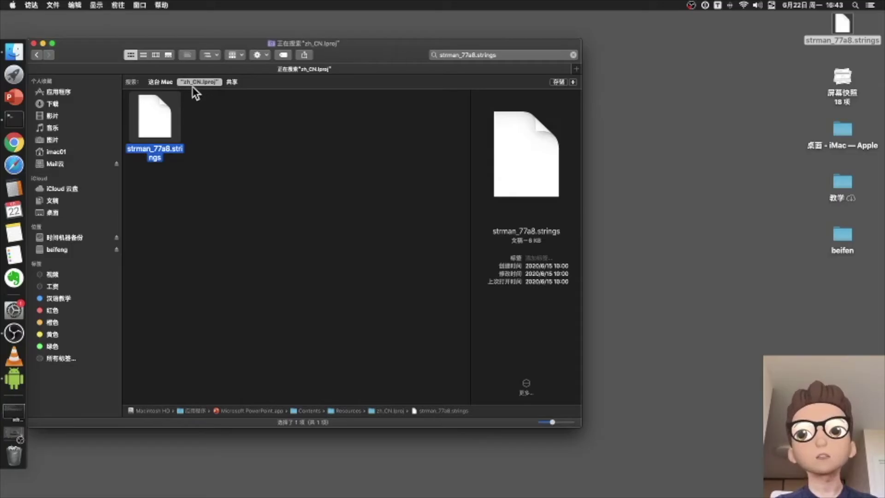
{"action": "left_click", "coordinate": [161, 82]}
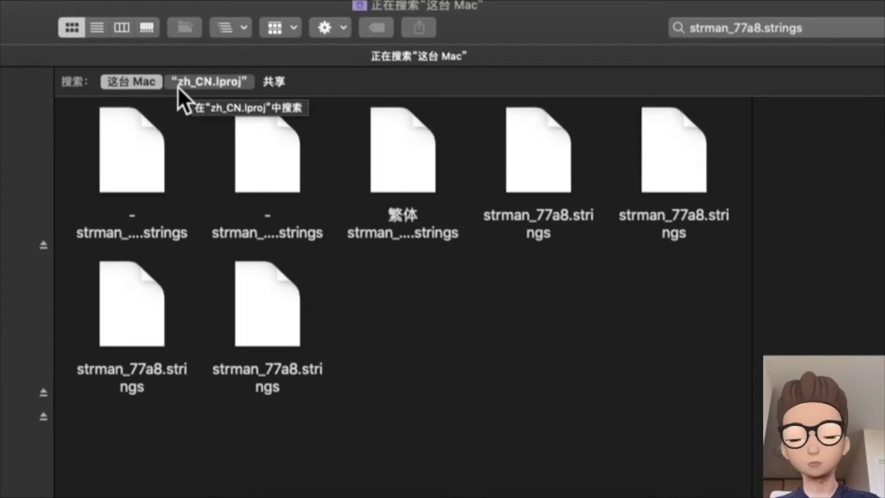
{"action": "left_click", "coordinate": [215, 82]}
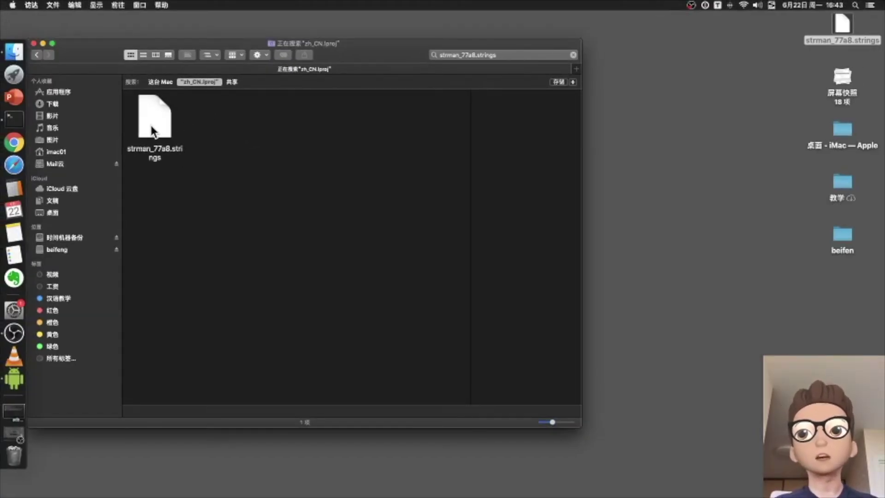
{"action": "left_click", "coordinate": [158, 130]}
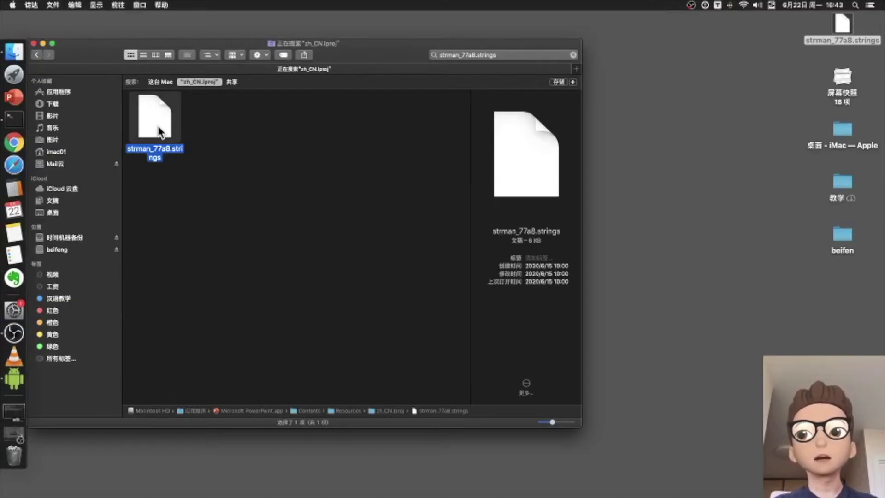
{"action": "right_click", "coordinate": [162, 125]}
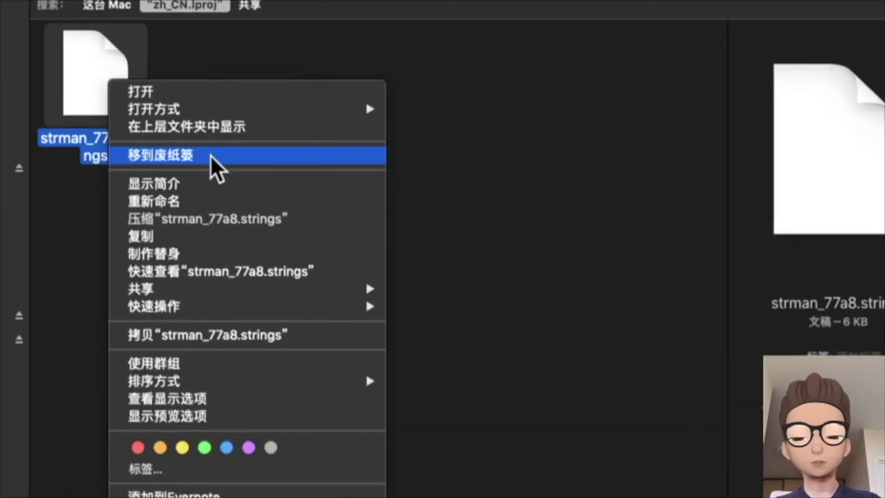
Step: Move strman_77a8.strings to the Trash (移到废纸篓), authorizing with the administrator password
{"action": "left_click", "coordinate": [211, 155]}
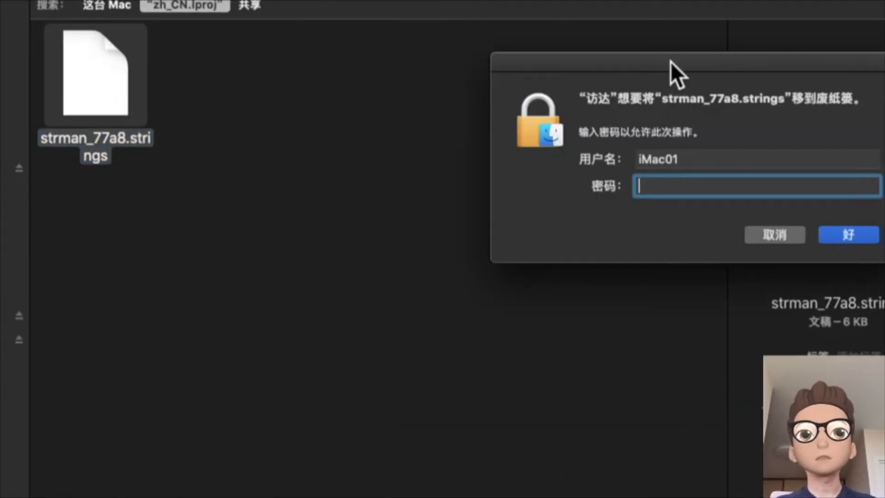
{"action": "key", "text": "Return"}
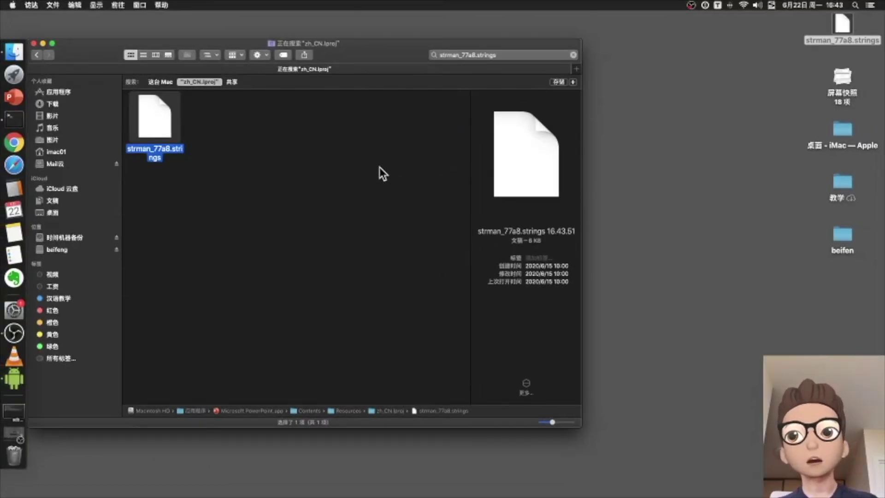
{"action": "left_click_drag", "start_coordinate": [357, 58], "coordinate": [368, 54]}
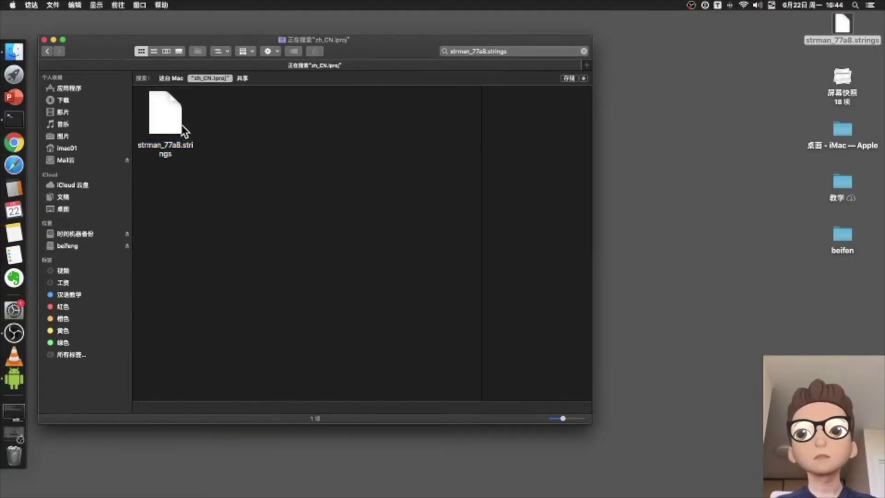
{"action": "left_click_drag", "start_coordinate": [386, 43], "coordinate": [372, 46]}
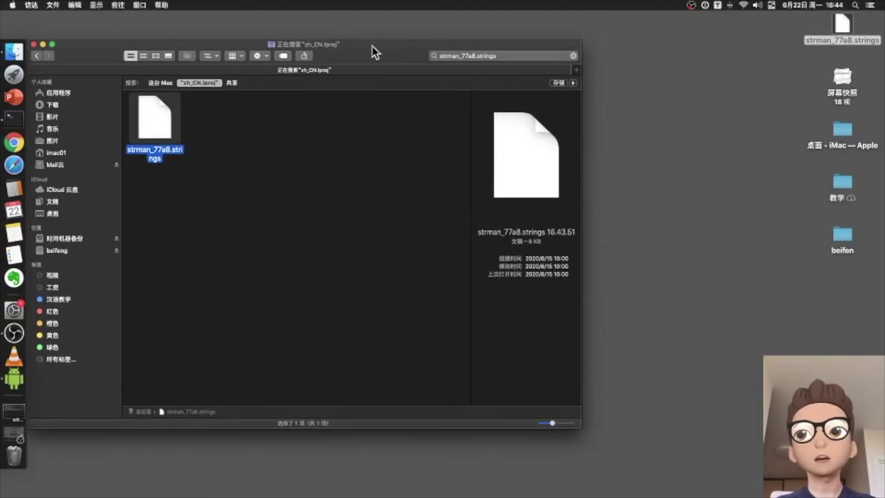
{"action": "left_click", "coordinate": [261, 142]}
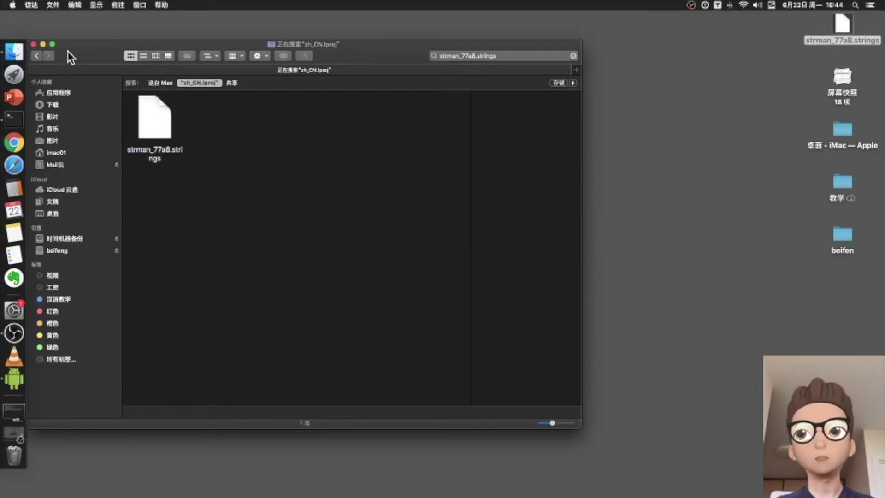
Step: Close the Finder window and start a new blank presentation in PowerPoint
{"action": "left_click", "coordinate": [34, 45]}
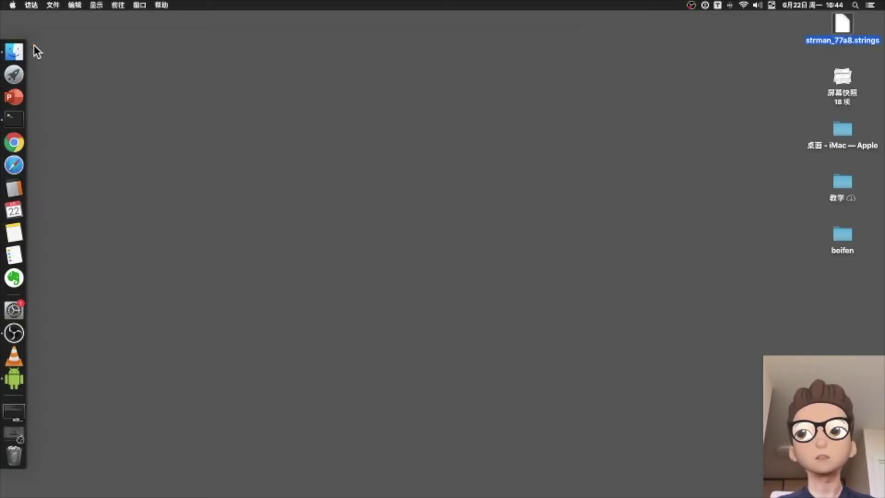
{"action": "left_click", "coordinate": [15, 96]}
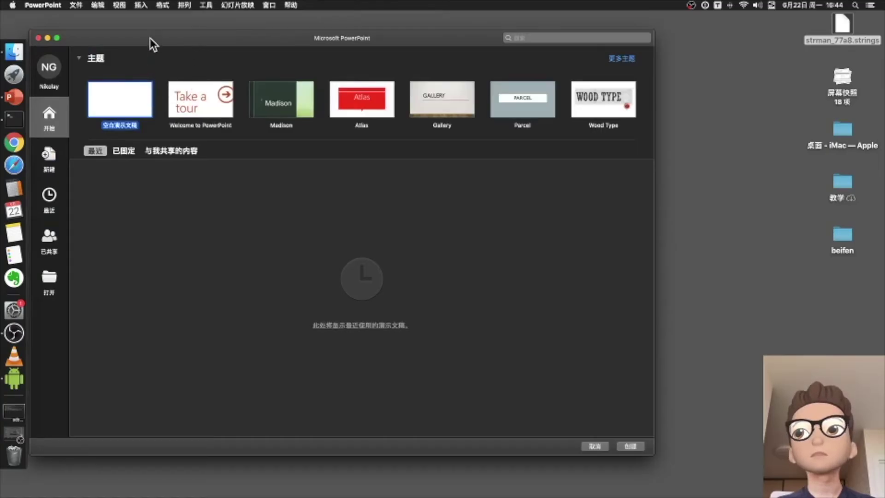
{"action": "left_click_drag", "start_coordinate": [150, 39], "coordinate": [149, 44]}
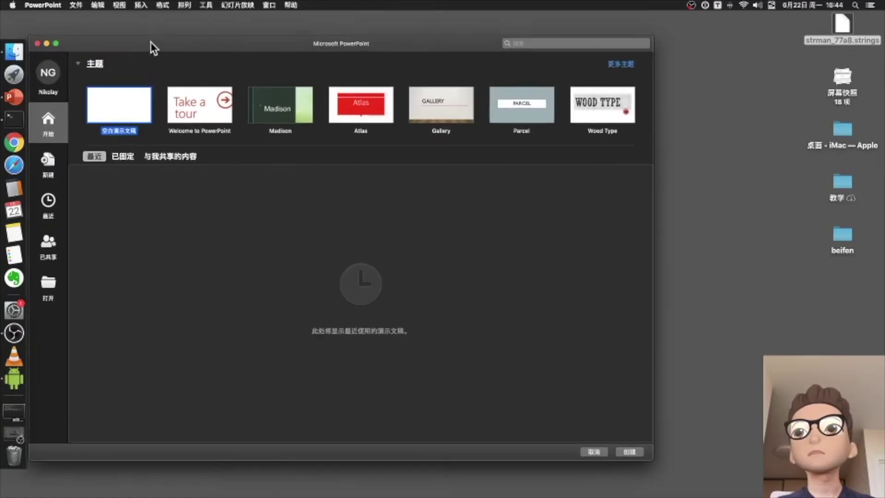
{"action": "double_click", "coordinate": [123, 106]}
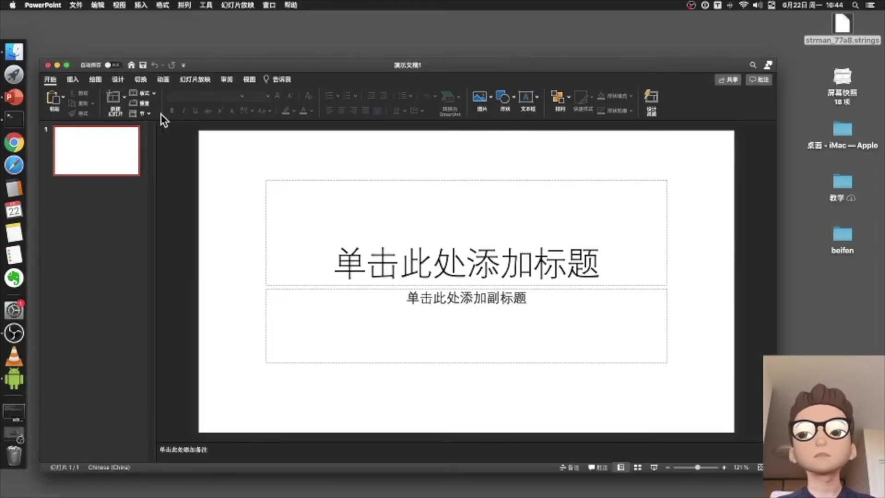
Step: Delete the title and subtitle placeholders to leave an empty slide
{"action": "left_click_drag", "start_coordinate": [257, 160], "coordinate": [686, 381]}
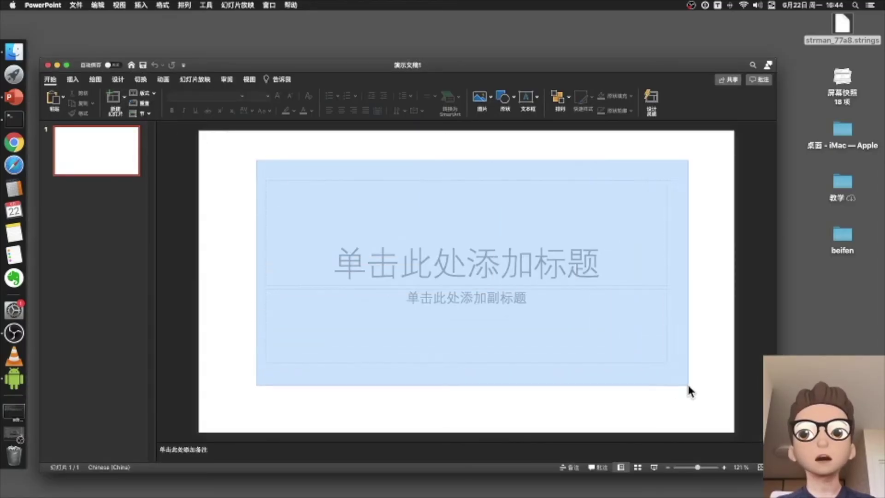
{"action": "key", "text": "Delete"}
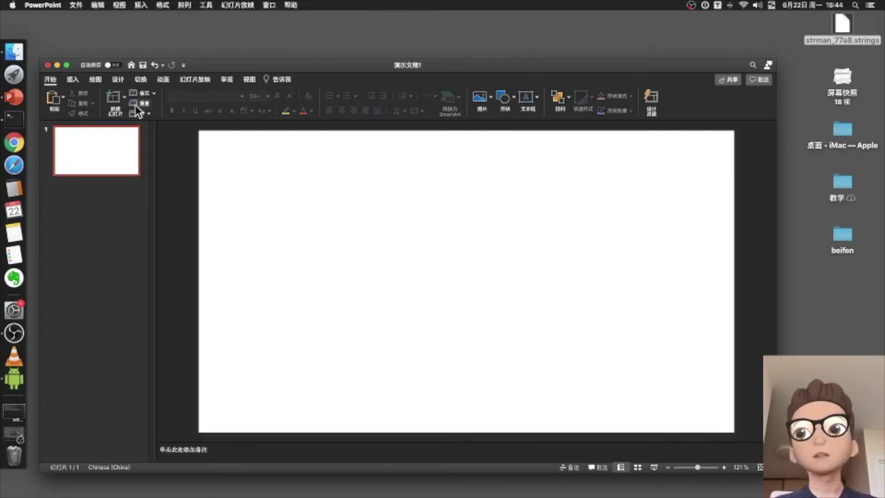
{"action": "left_click", "coordinate": [73, 80]}
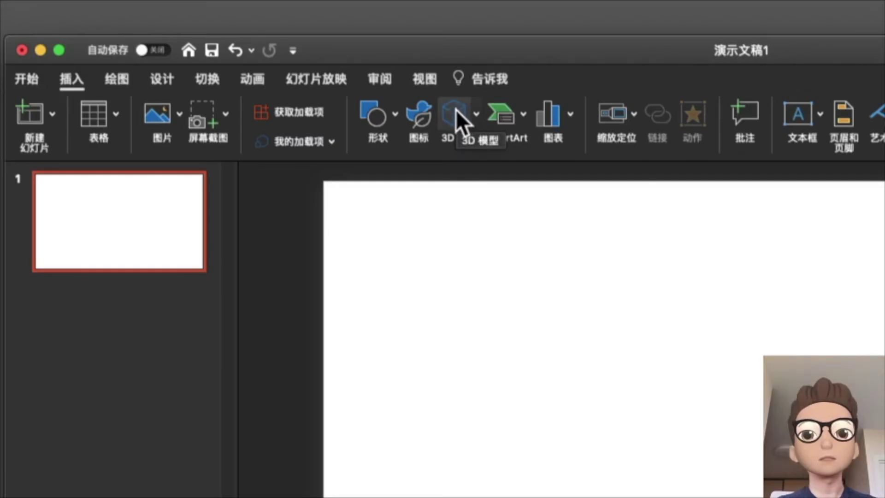
Step: Insert the pink animated airplane from the online All Animated Models 3D category
{"action": "left_click", "coordinate": [453, 110]}
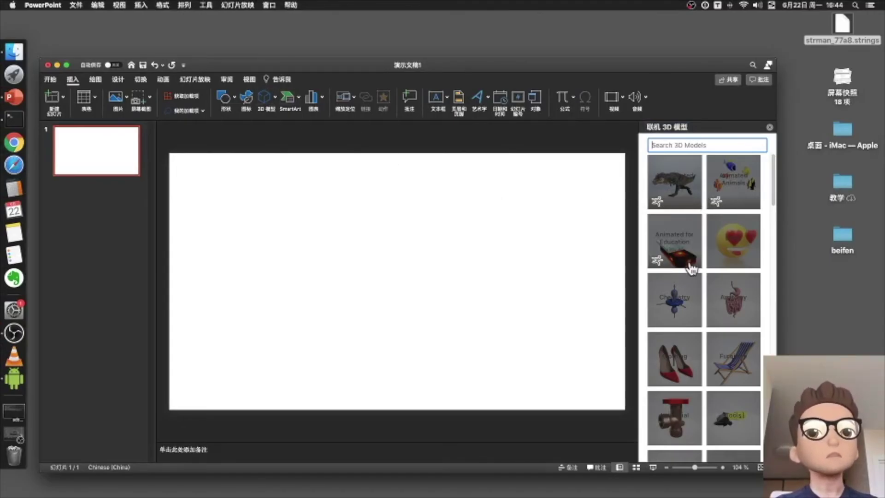
{"action": "left_click", "coordinate": [676, 185]}
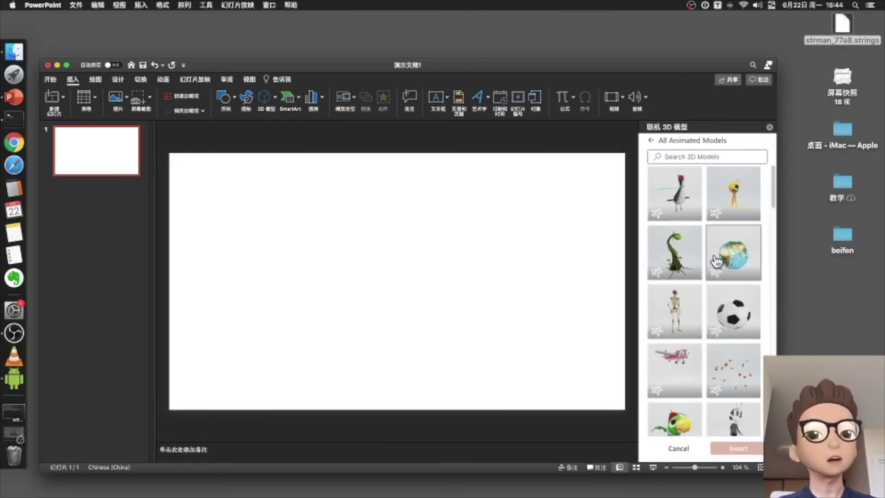
{"action": "left_click", "coordinate": [679, 366]}
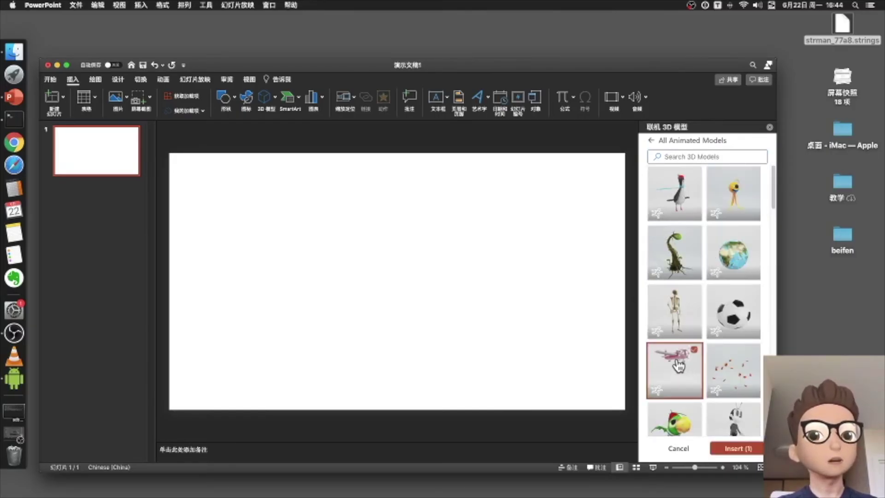
{"action": "left_click", "coordinate": [739, 448]}
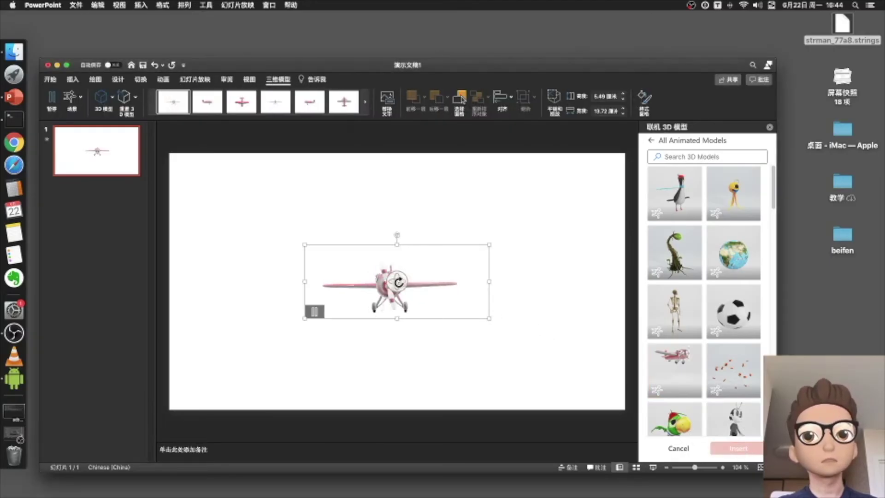
Step: Tilt the airplane to a three-quarter view, then close the presentation without saving
{"action": "left_click_drag", "start_coordinate": [396, 280], "coordinate": [381, 325]}
{"action": "left_click", "coordinate": [542, 279]}
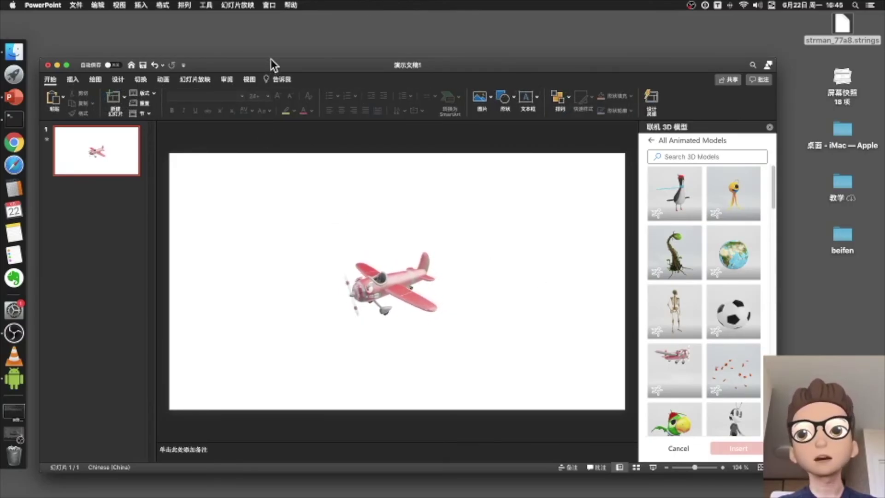
{"action": "left_click_drag", "start_coordinate": [271, 63], "coordinate": [269, 42]}
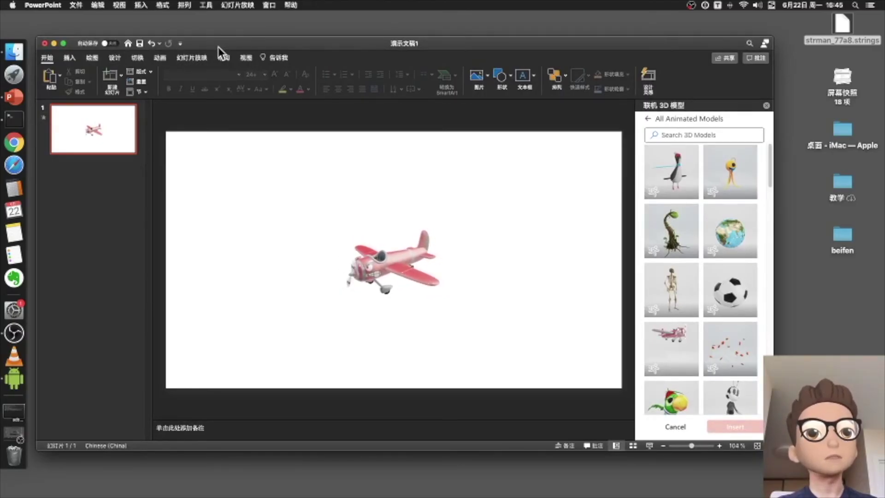
{"action": "left_click", "coordinate": [46, 43]}
{"action": "left_click", "coordinate": [281, 156]}
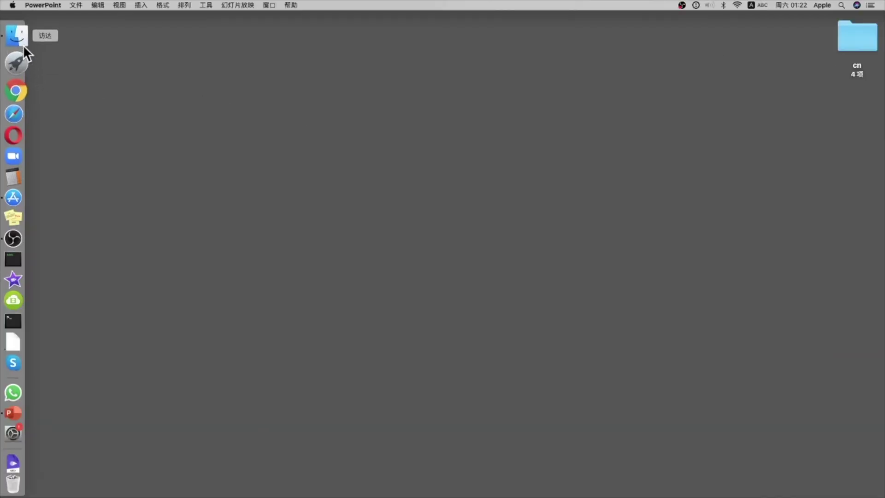
Step: Show Microsoft Word.app's package contents and expand its Contents and Resources folders
{"action": "left_click", "coordinate": [20, 38]}
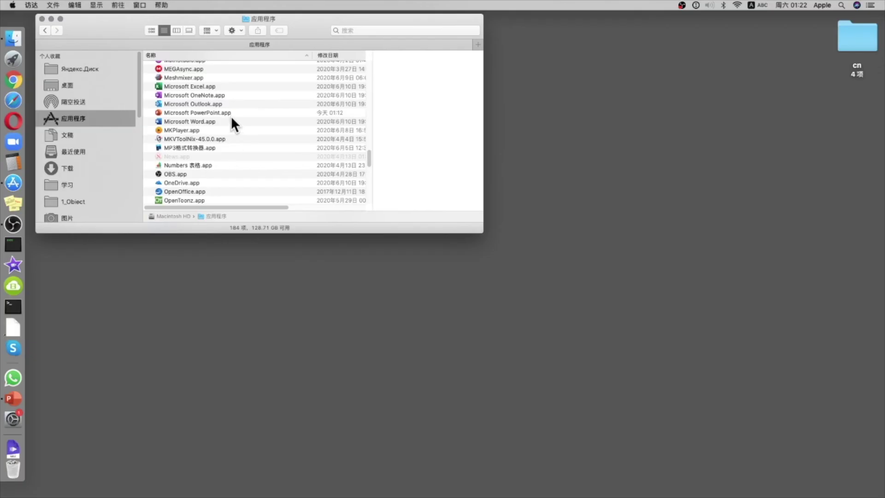
{"action": "left_click", "coordinate": [204, 122]}
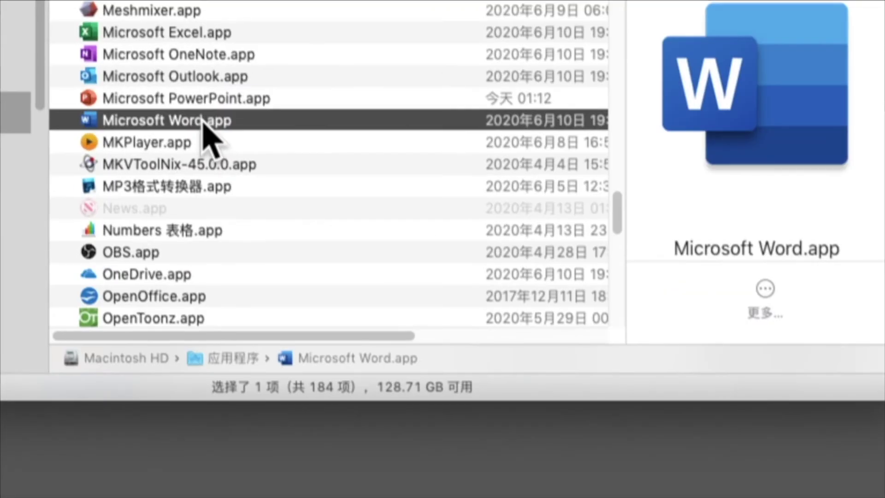
{"action": "right_click", "coordinate": [204, 121]}
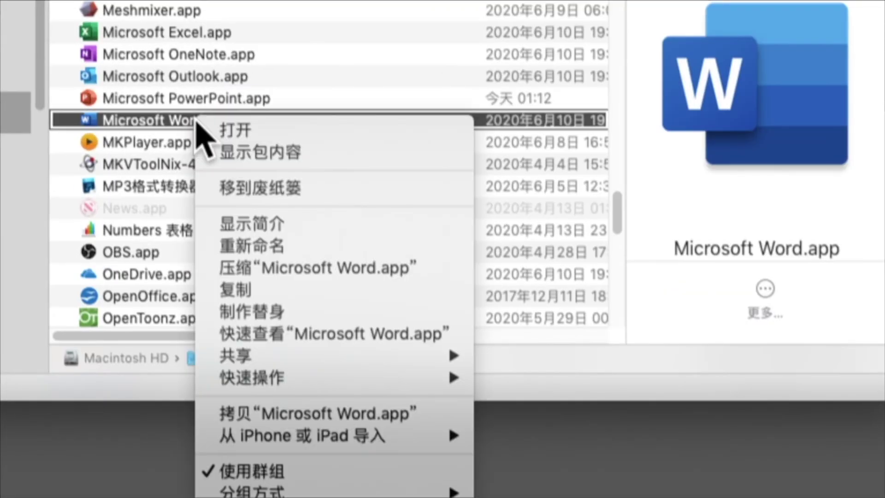
{"action": "left_click", "coordinate": [292, 152]}
{"action": "left_click", "coordinate": [367, 158]}
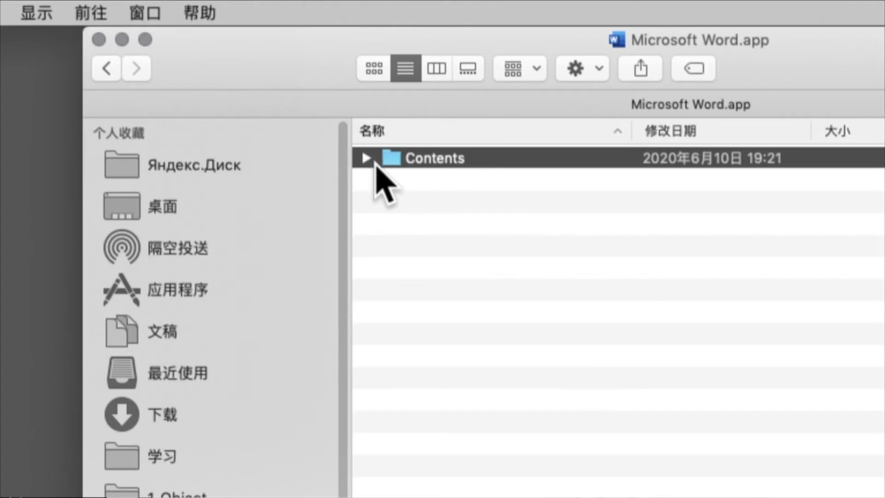
{"action": "left_click", "coordinate": [390, 268]}
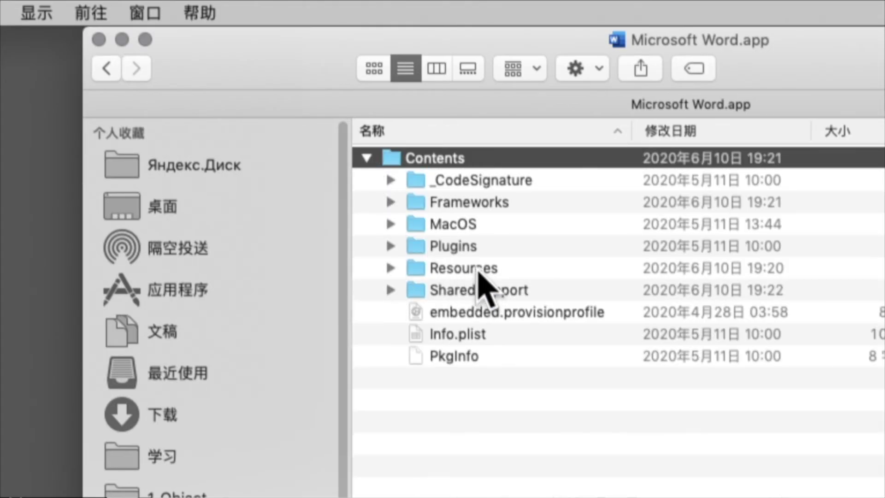
{"action": "left_click", "coordinate": [470, 271]}
{"action": "left_click", "coordinate": [392, 268]}
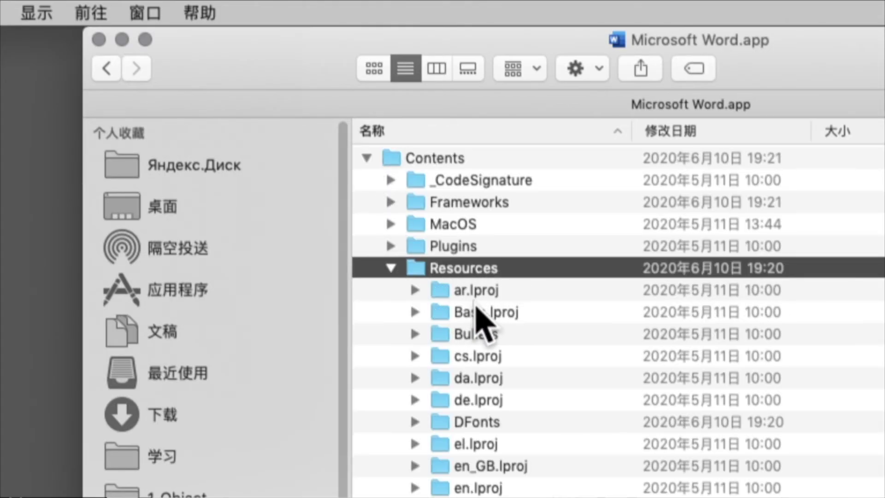
Step: Expand the zh_CN.lproj folder and scroll through its .strings files
{"action": "scroll", "coordinate": [442, 314], "scroll_direction": "down", "scroll_amount": 5}
{"action": "scroll", "coordinate": [479, 309], "scroll_direction": "down", "scroll_amount": 5}
{"action": "left_click", "coordinate": [415, 180]}
{"action": "left_click", "coordinate": [415, 179]}
{"action": "left_click", "coordinate": [414, 179]}
{"action": "left_click", "coordinate": [493, 181]}
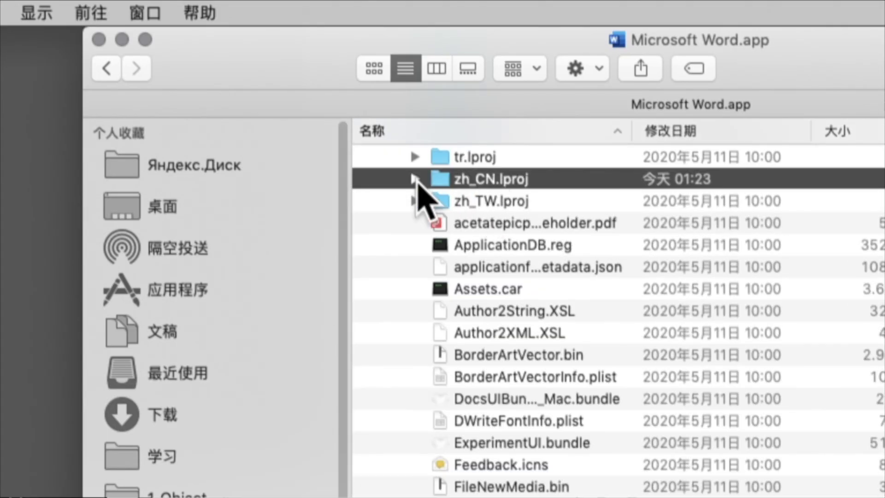
{"action": "left_click", "coordinate": [414, 180]}
{"action": "scroll", "coordinate": [553, 293], "scroll_direction": "down", "scroll_amount": 10}
{"action": "scroll", "coordinate": [552, 203], "scroll_direction": "down", "scroll_amount": 10}
{"action": "scroll", "coordinate": [543, 203], "scroll_direction": "down", "scroll_amount": 10}
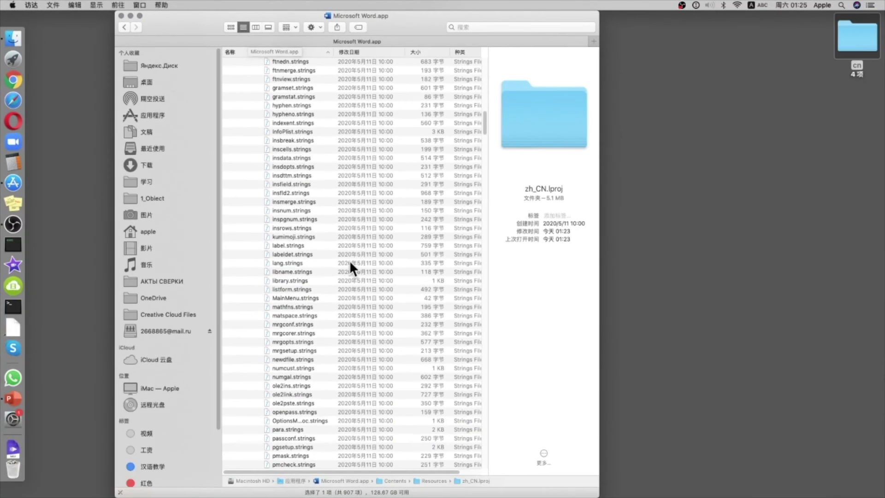
Step: Trash strman_e4af.strings after entering the admin password, then close the package window
{"action": "scroll", "coordinate": [343, 258], "scroll_direction": "down", "scroll_amount": 15}
{"action": "scroll", "coordinate": [341, 258], "scroll_direction": "down", "scroll_amount": 15}
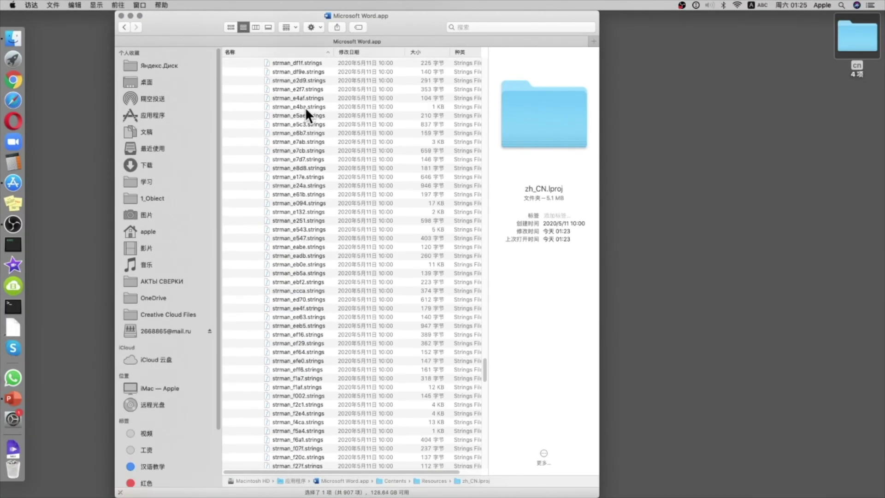
{"action": "left_click", "coordinate": [311, 100]}
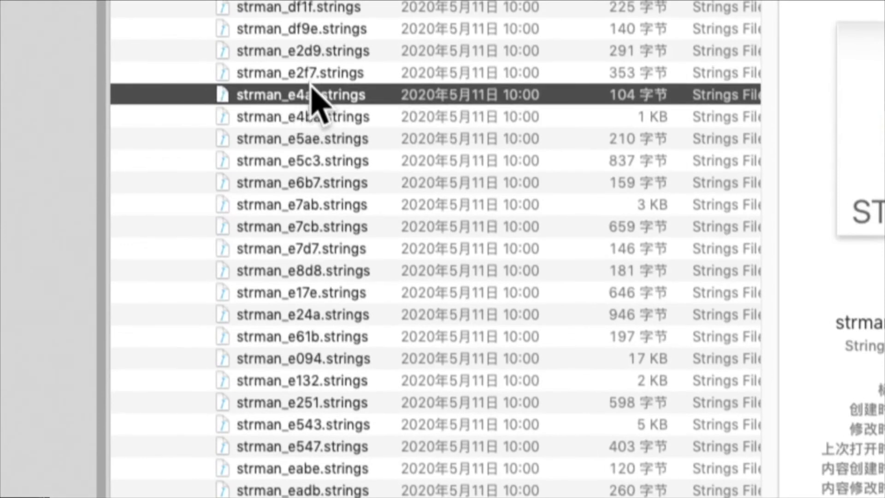
{"action": "right_click", "coordinate": [254, 99]}
{"action": "left_click", "coordinate": [403, 168]}
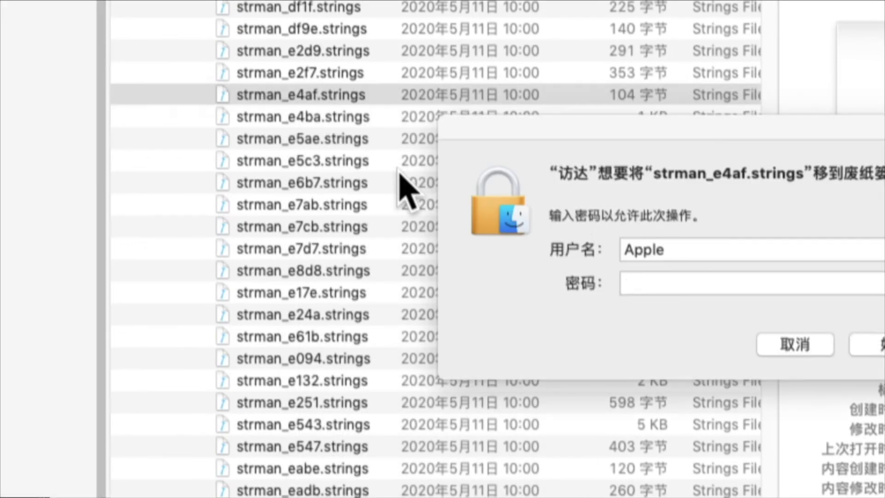
{"action": "key", "text": "Return"}
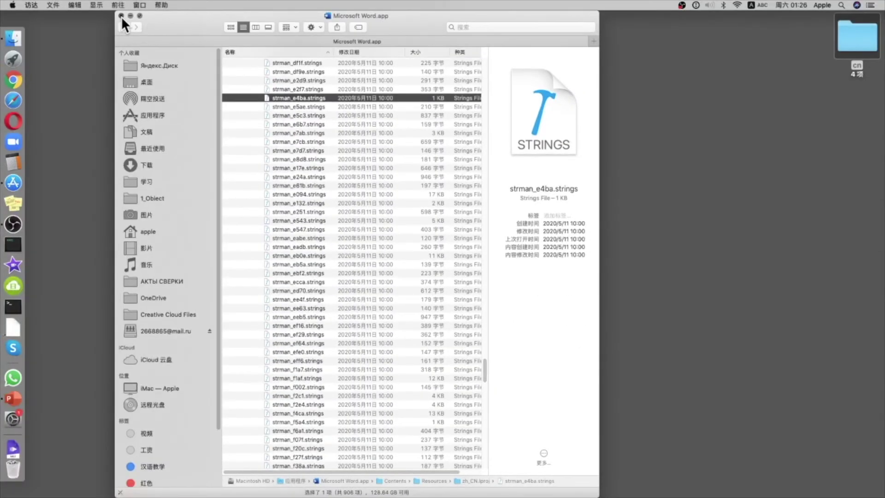
{"action": "left_click", "coordinate": [121, 16]}
Step: Launch Word from Launchpad's WindowsMicrosoft folder and create a blank document
{"action": "left_click", "coordinate": [21, 58]}
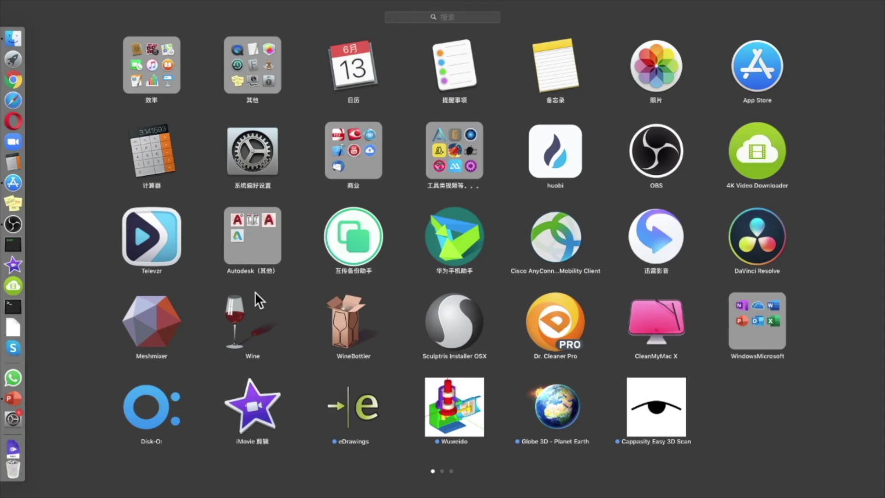
{"action": "left_click", "coordinate": [737, 331]}
{"action": "left_click", "coordinate": [353, 256]}
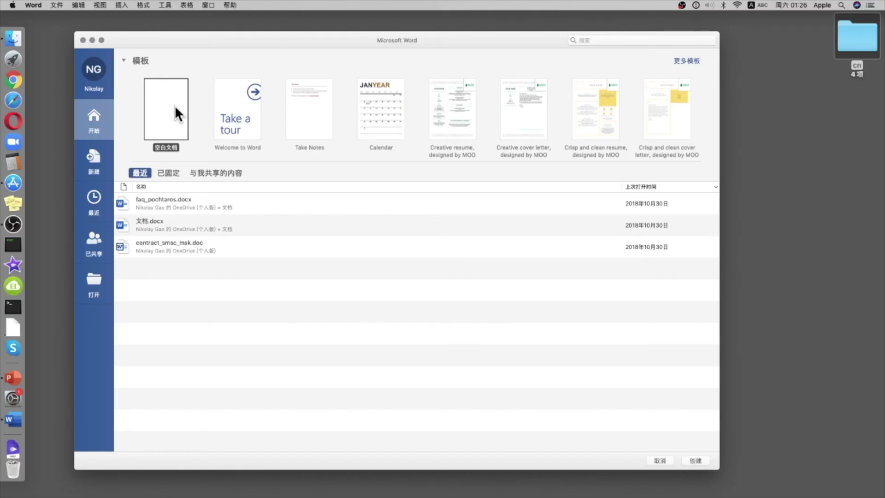
{"action": "double_click", "coordinate": [176, 106]}
Step: Browse the Furniture category of online 3D models
{"action": "left_click", "coordinate": [198, 48]}
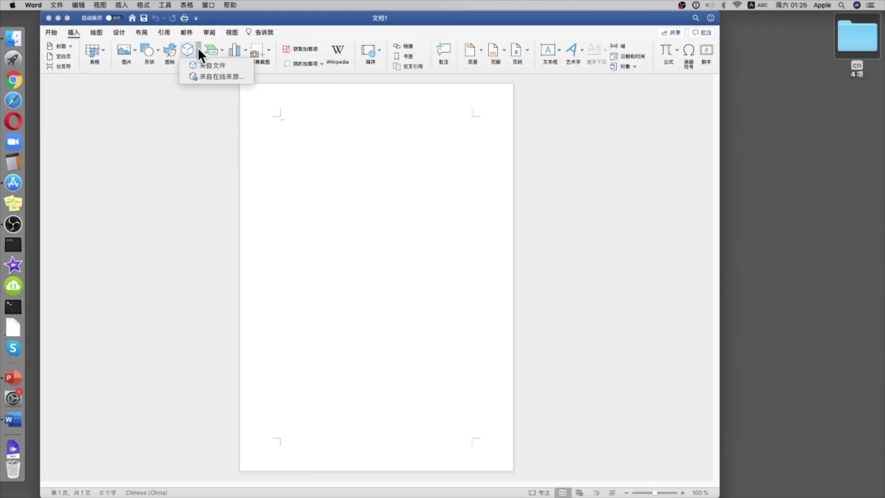
{"action": "left_click", "coordinate": [203, 76]}
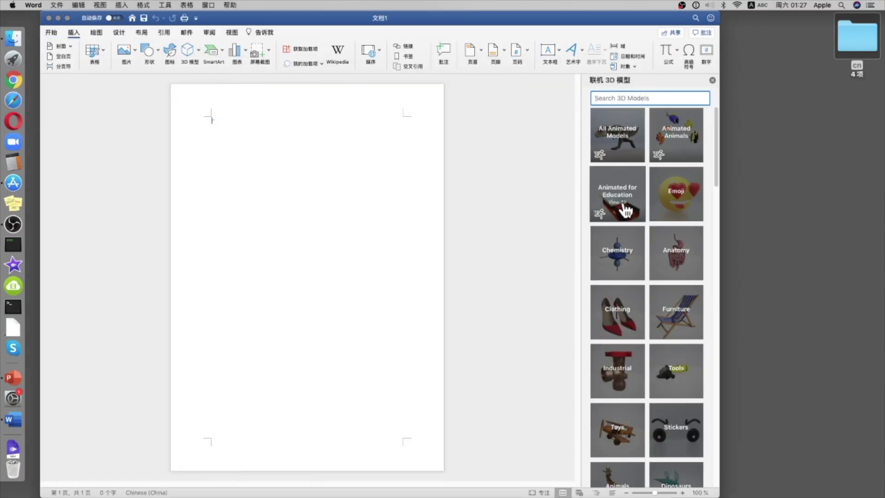
{"action": "left_click", "coordinate": [680, 317]}
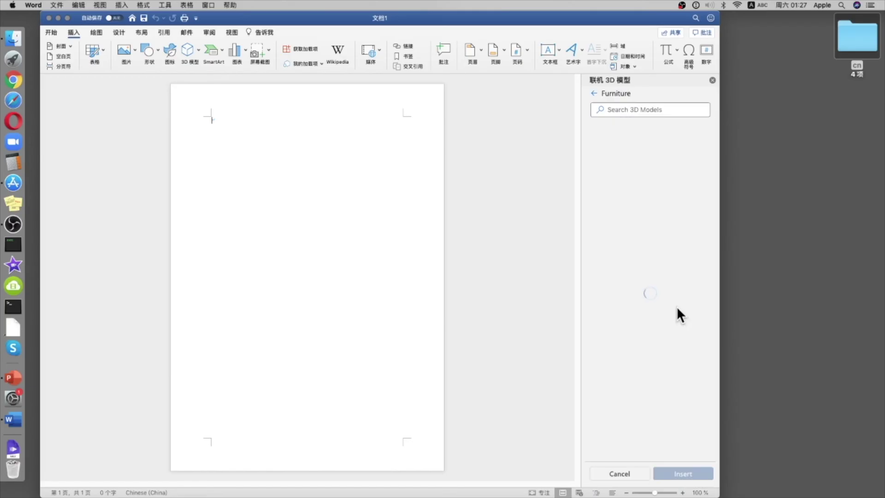
Step: Insert the doghouse, then search 'dog' and place the orange dog at its doorway
{"action": "double_click", "coordinate": [617, 309]}
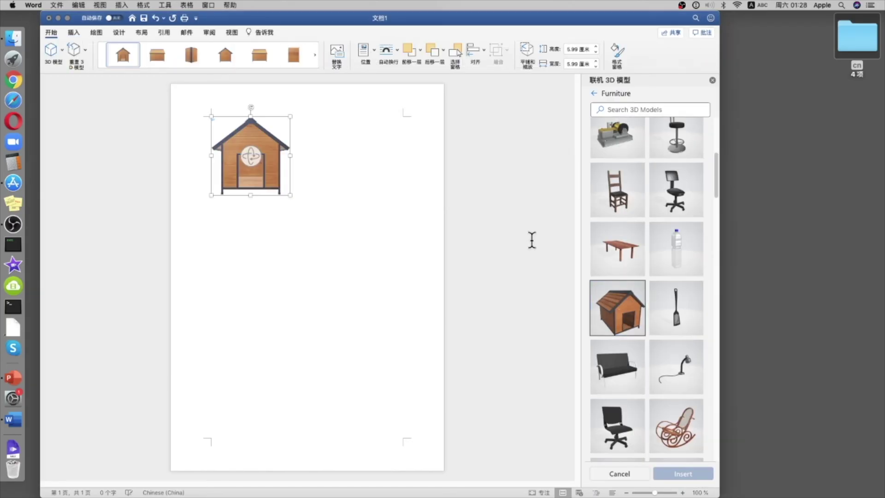
{"action": "left_click", "coordinate": [399, 246]}
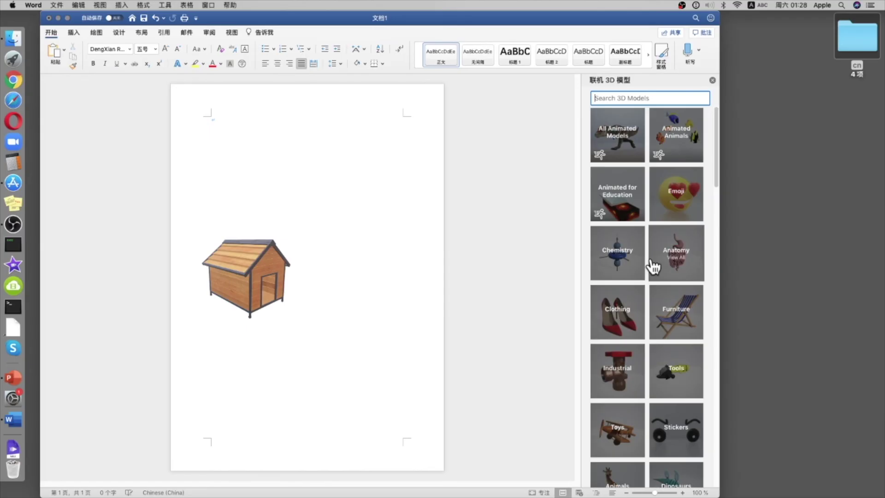
{"action": "left_click", "coordinate": [645, 98]}
{"action": "type", "text": "dog"}
{"action": "key", "text": "Return"}
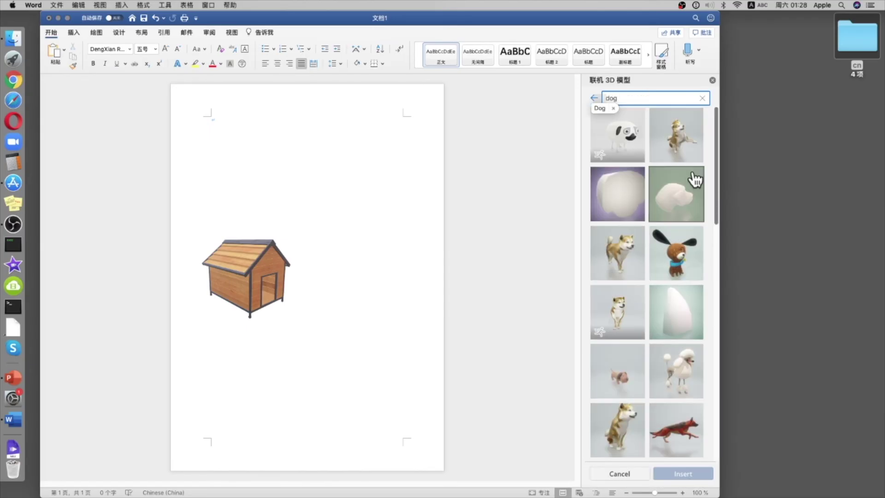
{"action": "scroll", "coordinate": [652, 407], "scroll_direction": "down", "scroll_amount": 5}
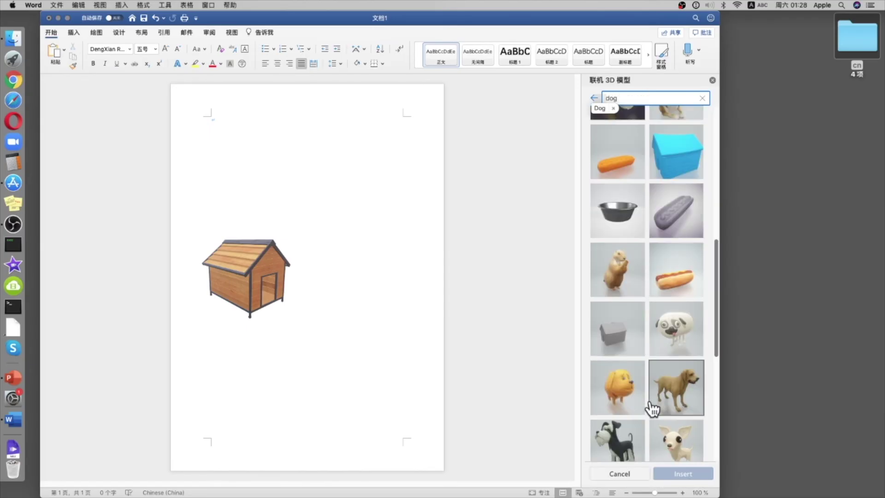
{"action": "scroll", "coordinate": [645, 322], "scroll_direction": "down", "scroll_amount": 3}
{"action": "double_click", "coordinate": [618, 313]}
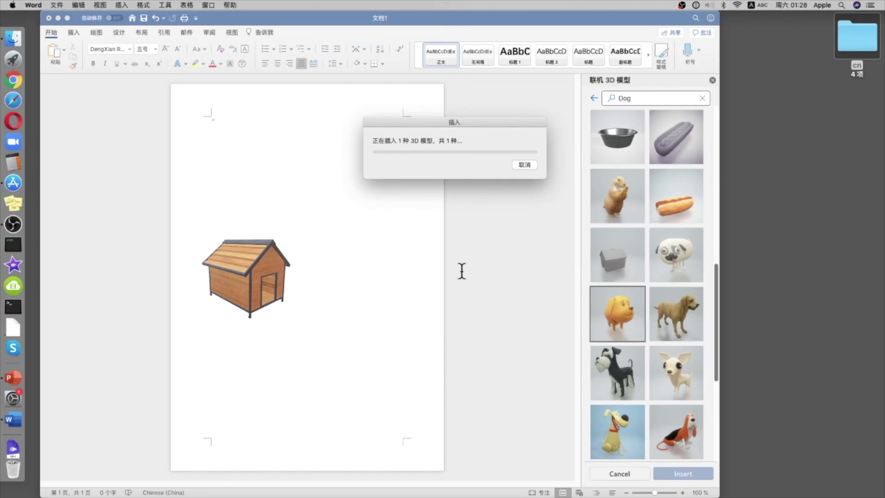
{"action": "mouse_move", "coordinate": [237, 154]}
{"action": "left_mouse_down"}
{"action": "mouse_move", "coordinate": [327, 230]}
{"action": "mouse_move", "coordinate": [367, 313]}
{"action": "mouse_move", "coordinate": [309, 271]}
{"action": "mouse_move", "coordinate": [338, 316]}
{"action": "mouse_move", "coordinate": [300, 308]}
{"action": "mouse_move", "coordinate": [301, 286]}
{"action": "left_mouse_up"}
{"action": "left_click", "coordinate": [351, 299]}
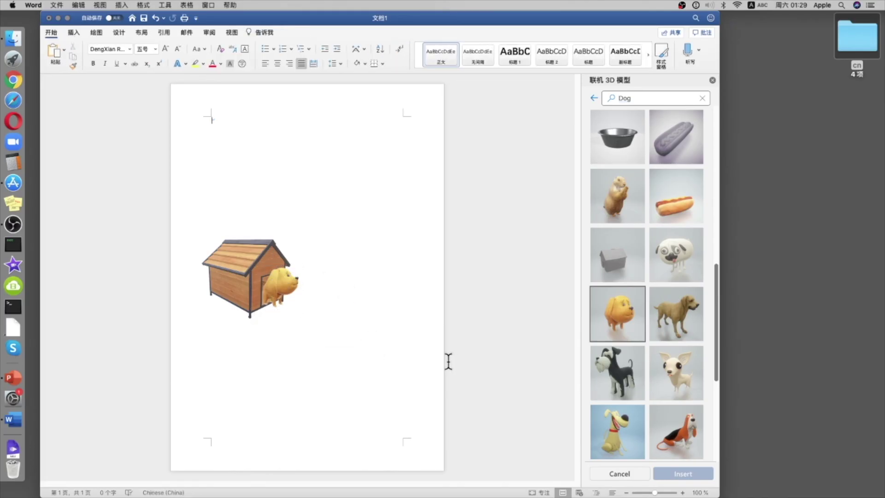
Step: Add the yellow cartoon dog right of the doghouse, tilted slightly counter-clockwise
{"action": "scroll", "coordinate": [618, 357], "scroll_direction": "down", "scroll_amount": 2}
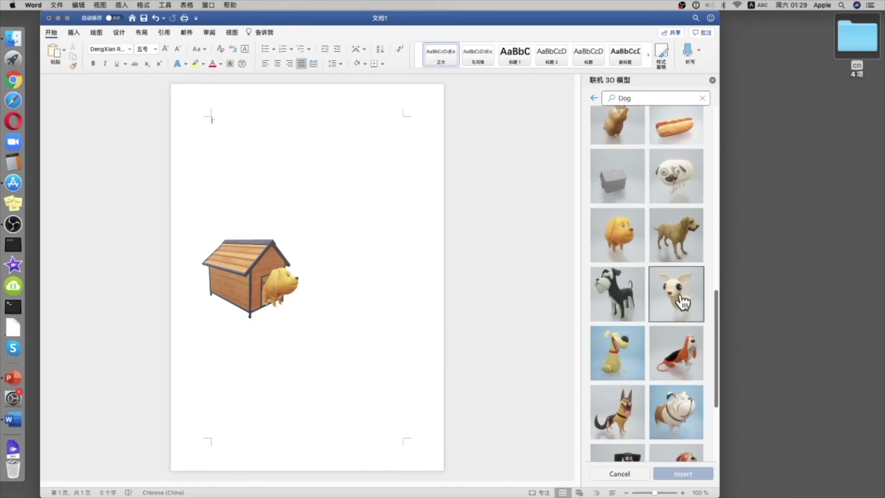
{"action": "double_click", "coordinate": [622, 358]}
{"action": "mouse_move", "coordinate": [240, 184]}
{"action": "left_mouse_down"}
{"action": "mouse_move", "coordinate": [372, 302]}
{"action": "mouse_move", "coordinate": [322, 298]}
{"action": "left_mouse_up"}
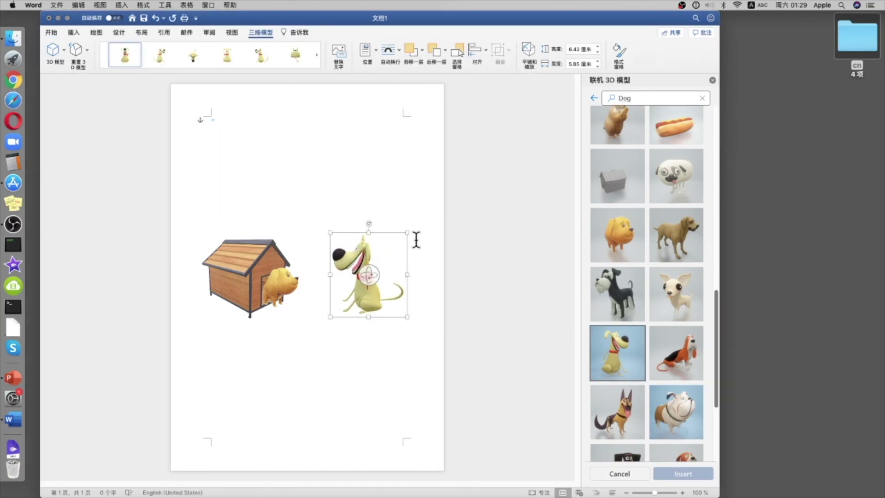
{"action": "left_click_drag", "start_coordinate": [369, 223], "coordinate": [353, 235]}
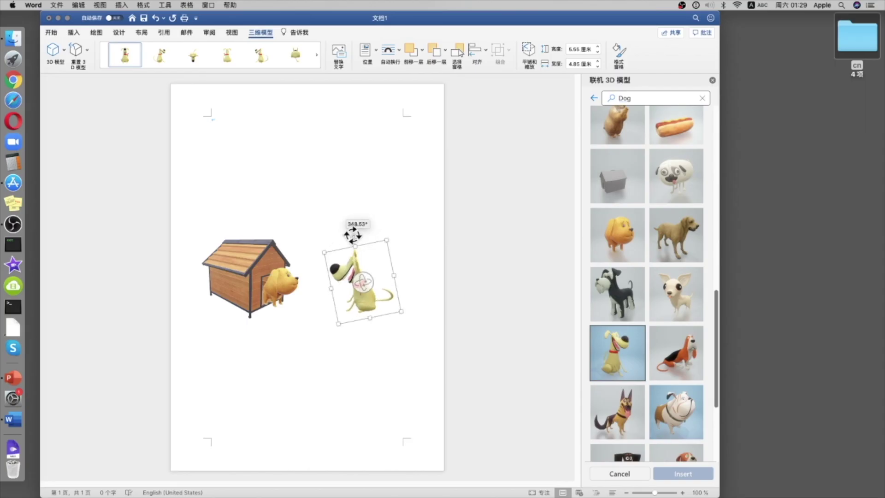
{"action": "left_click", "coordinate": [482, 296]}
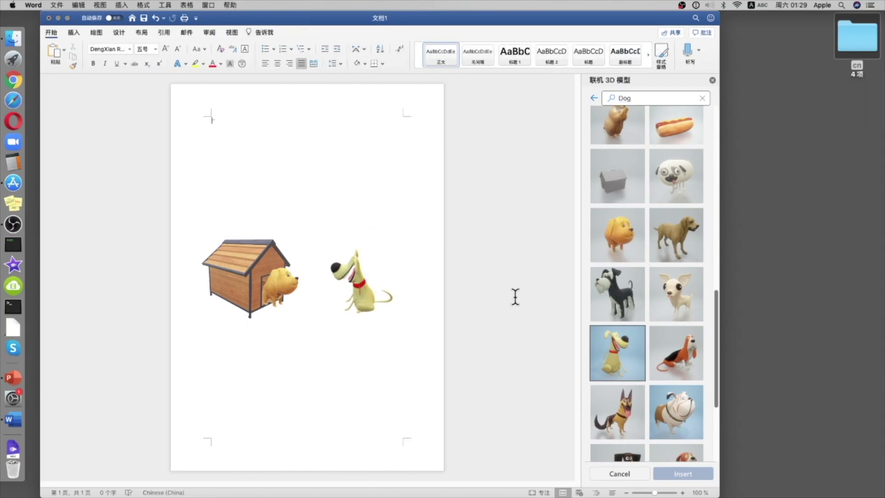
{"action": "scroll", "coordinate": [659, 322], "scroll_direction": "down", "scroll_amount": 5}
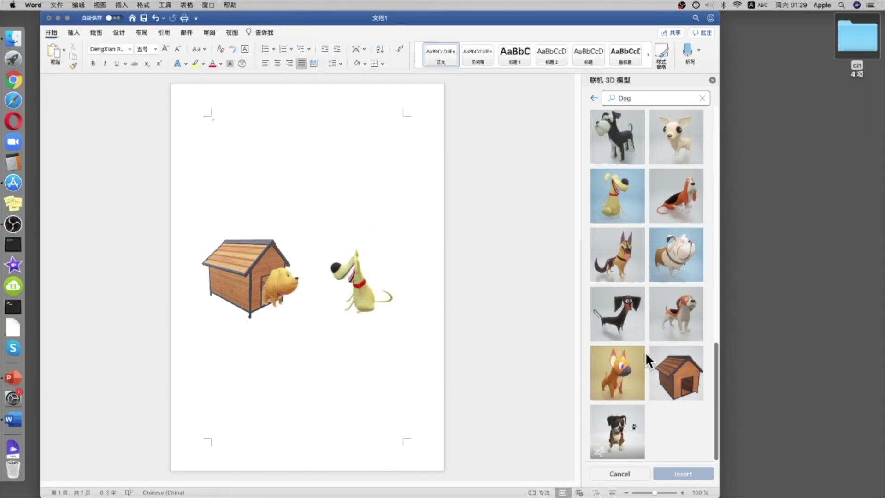
{"action": "left_click", "coordinate": [593, 98]}
{"action": "left_click", "coordinate": [682, 6]}
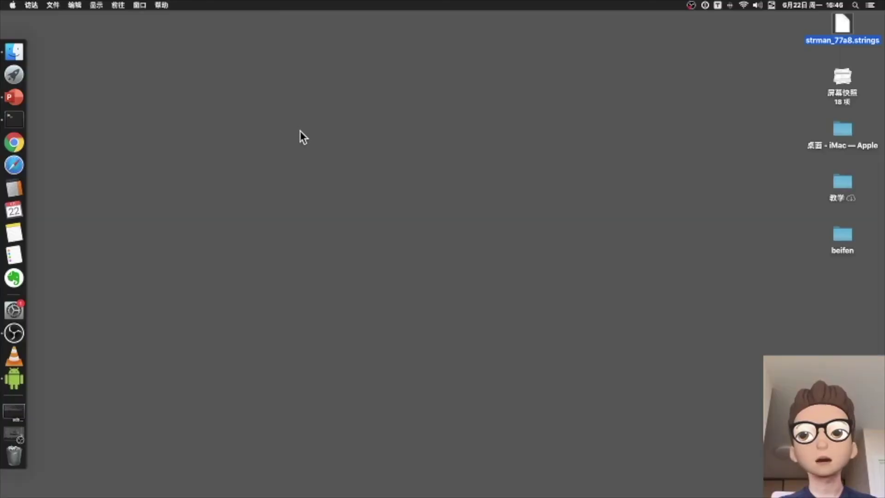